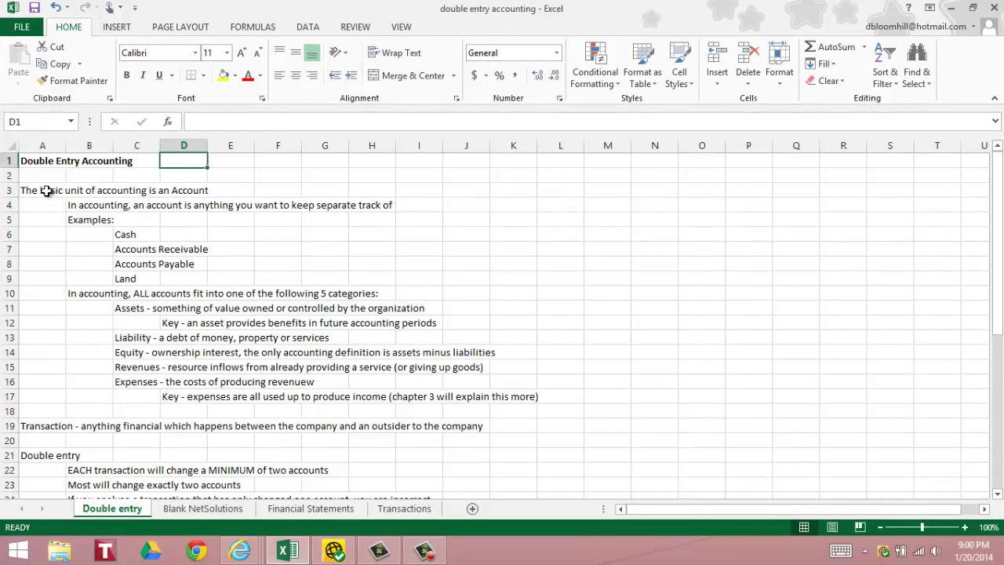
Step: Highlight the account notes in rows 3–9 and the five account categories in rows 10–17
left_click_drag(45, 189, 422, 274)
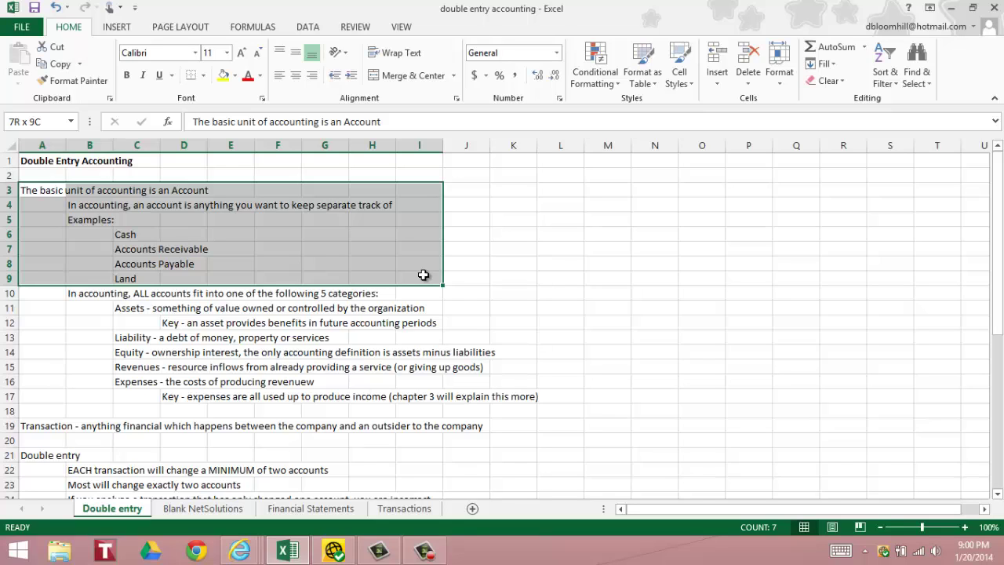
left_click_drag(423, 275, 423, 274)
left_click(30, 294)
left_click_drag(142, 312, 556, 404)
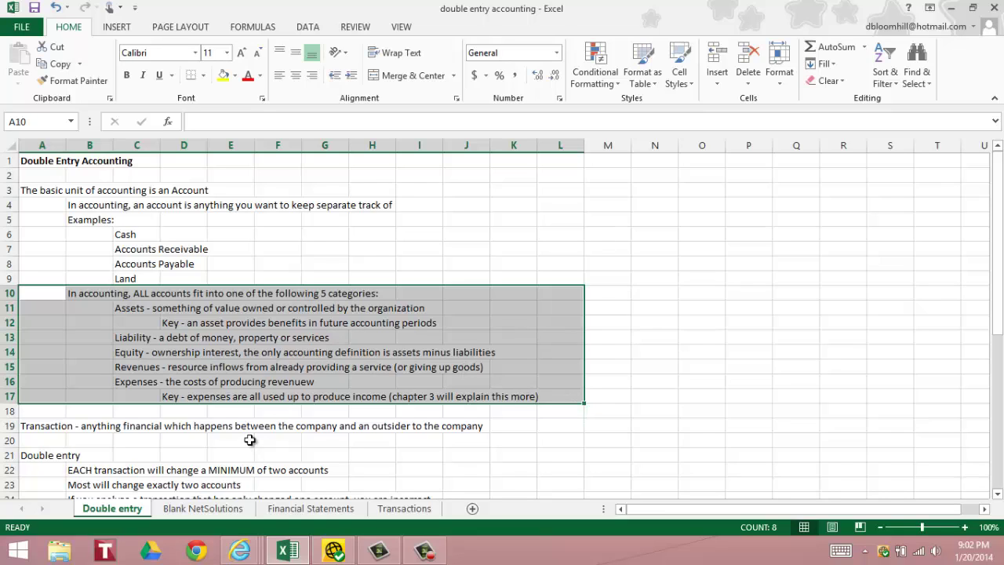
Step: Highlight the Transaction definition across row 19
scroll(234, 441, "down", 2)
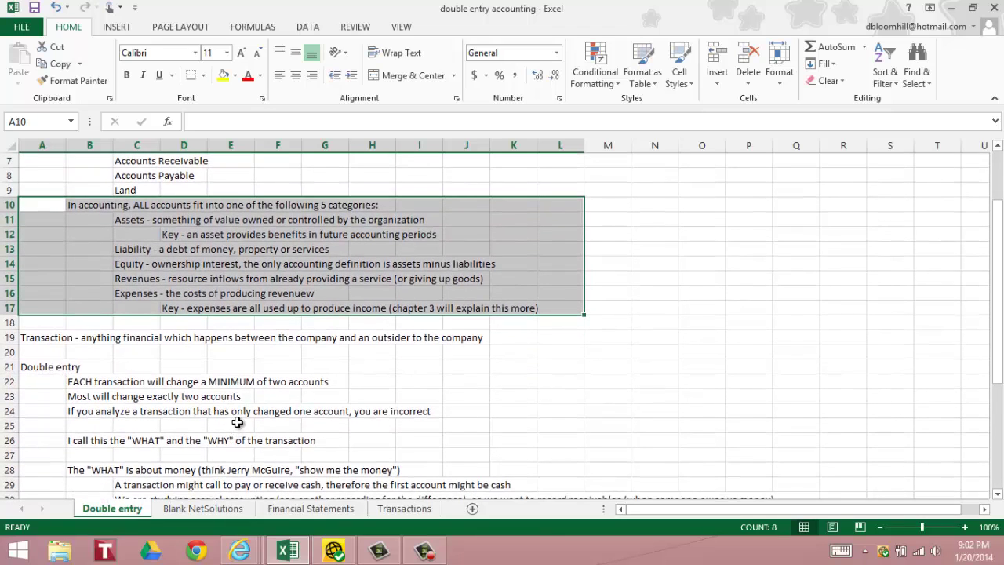
left_click(43, 337)
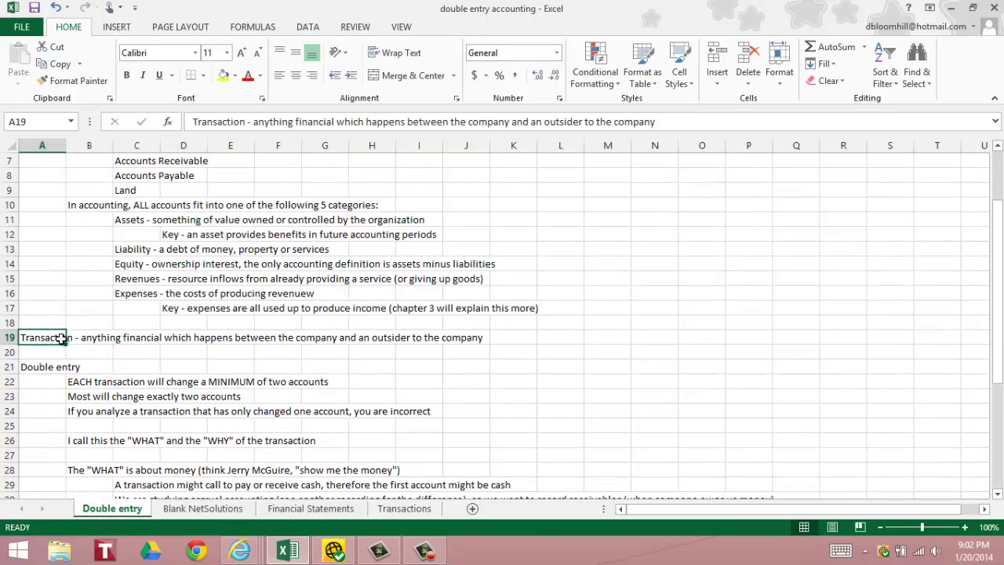
left_click_drag(61, 338, 525, 337)
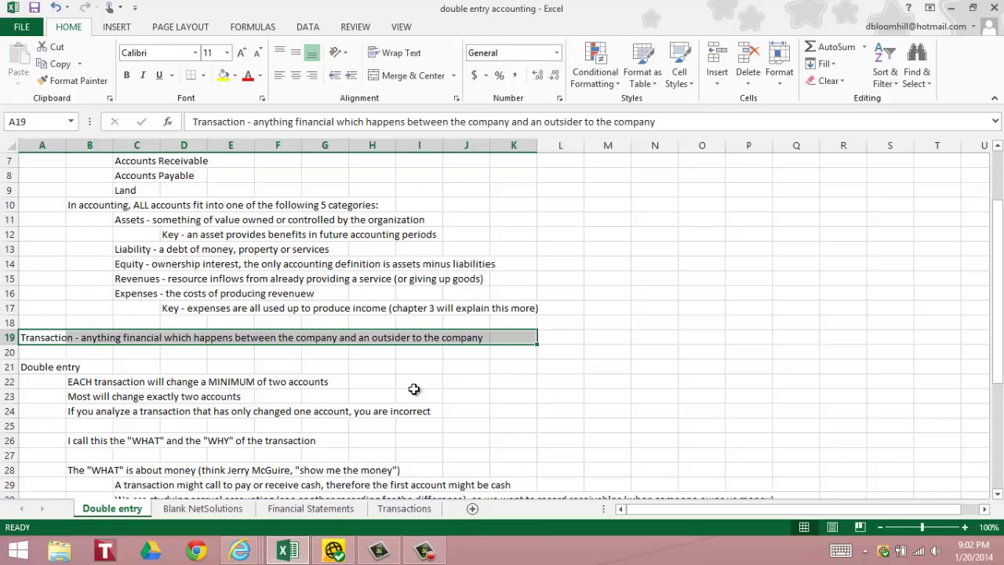
Step: Correct 'revenuew' to 'revenues' in the Expenses definition in C16
left_click(135, 291)
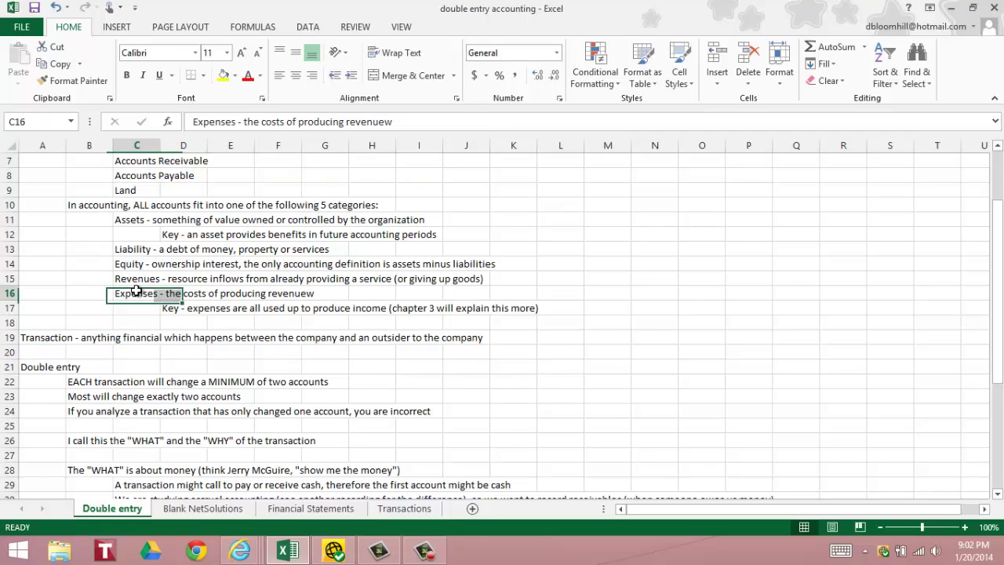
left_click(405, 122)
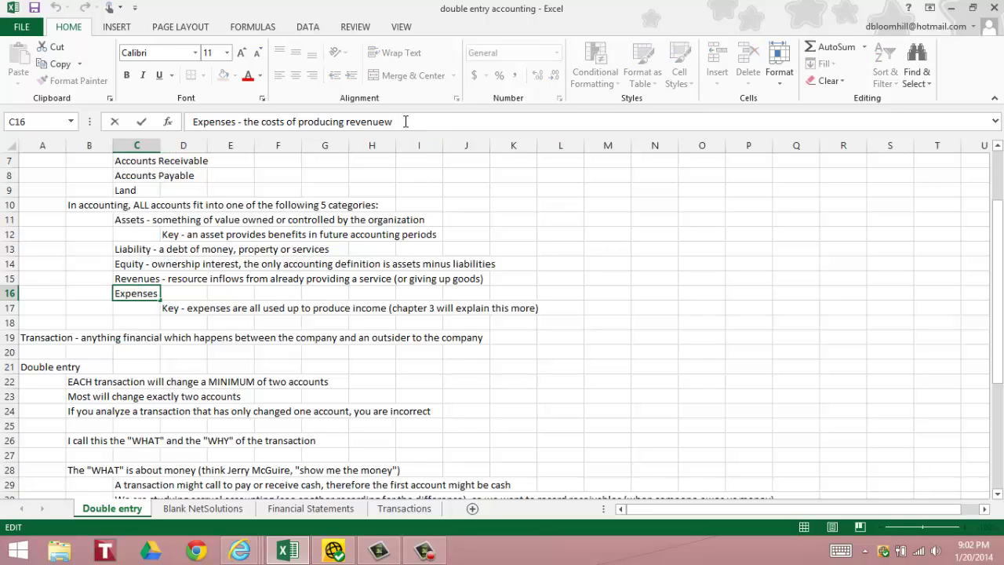
key("BackSpace")
type("s")
key("Return")
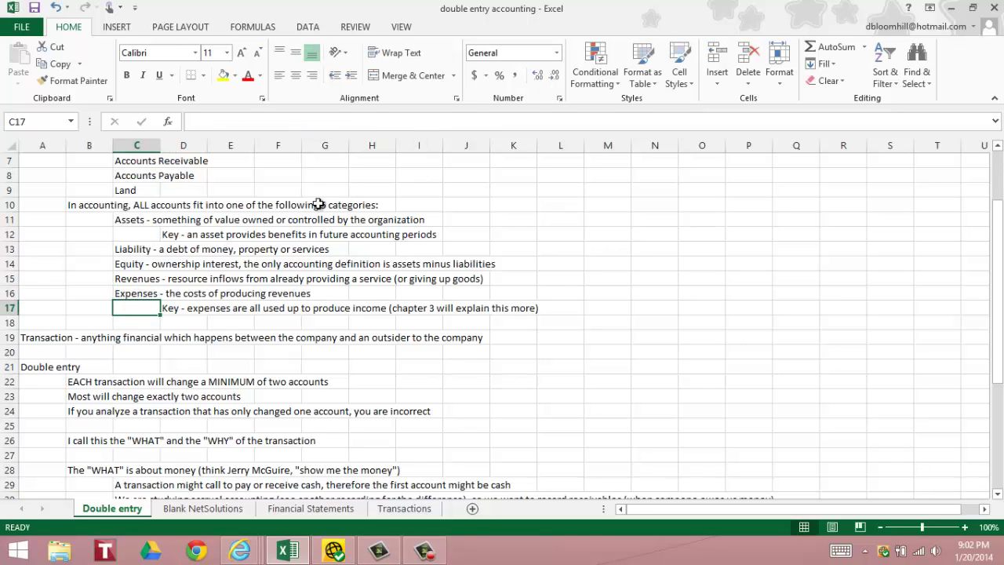
scroll(262, 251, "down", 2)
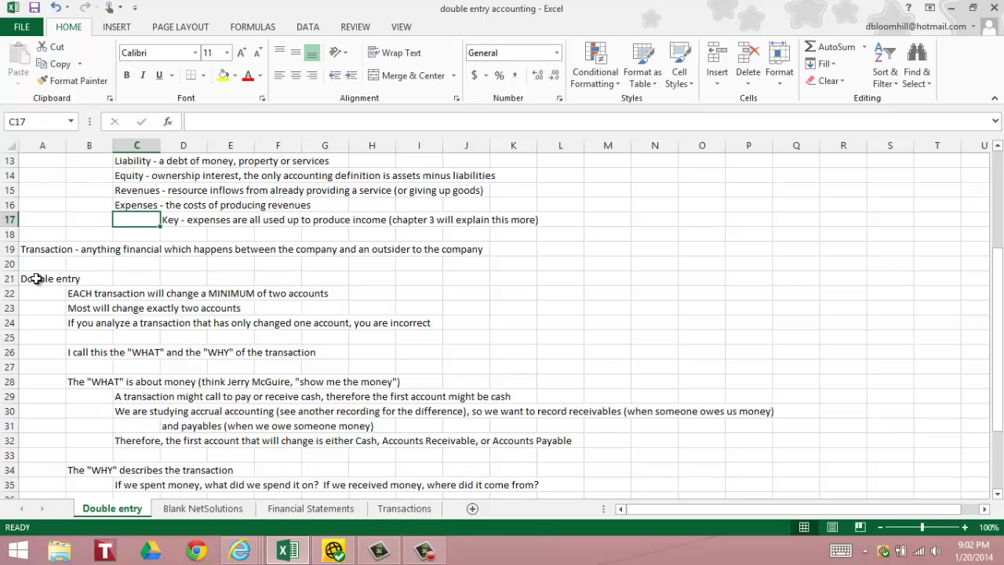
left_click_drag(31, 279, 494, 363)
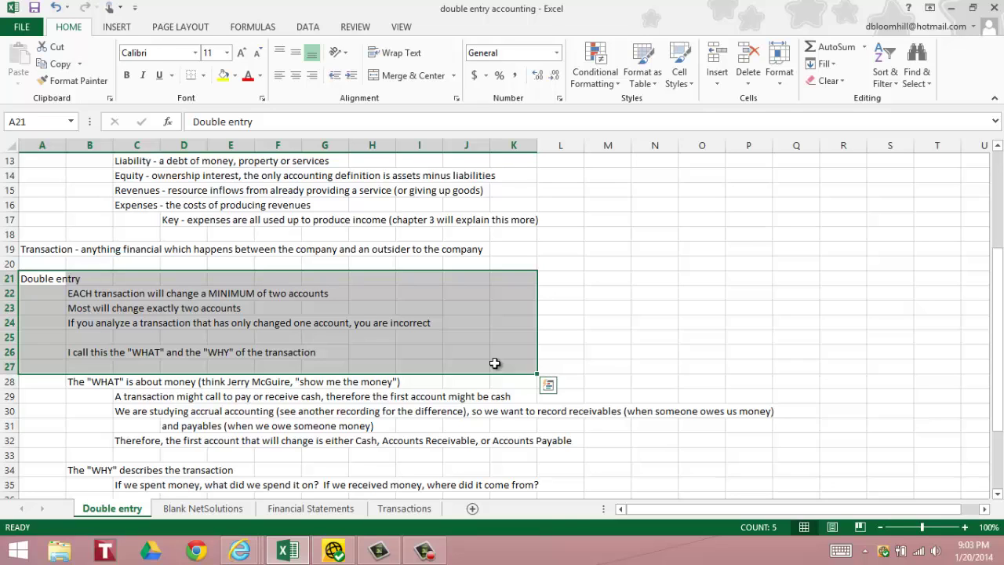
left_click(80, 346)
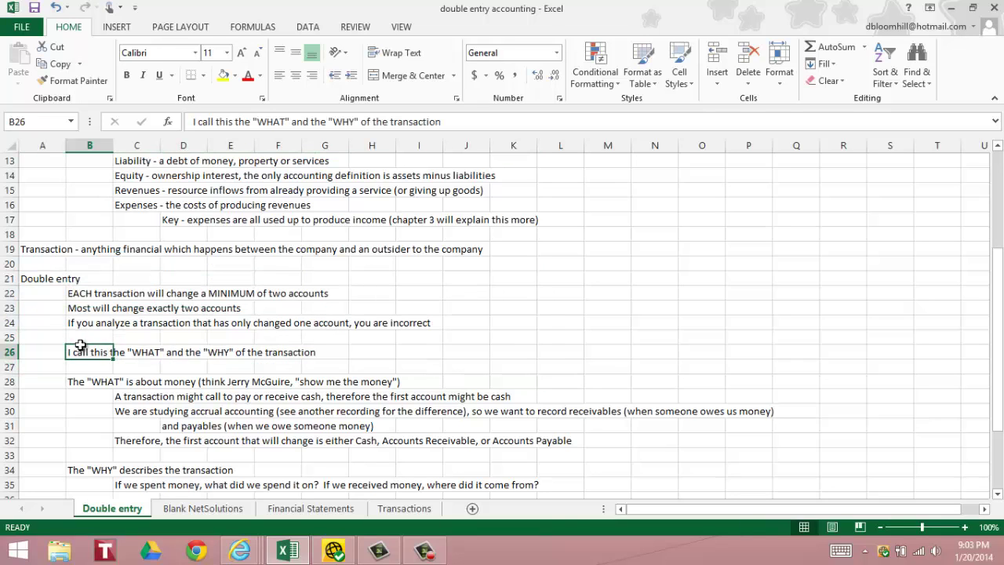
left_click_drag(80, 346, 792, 446)
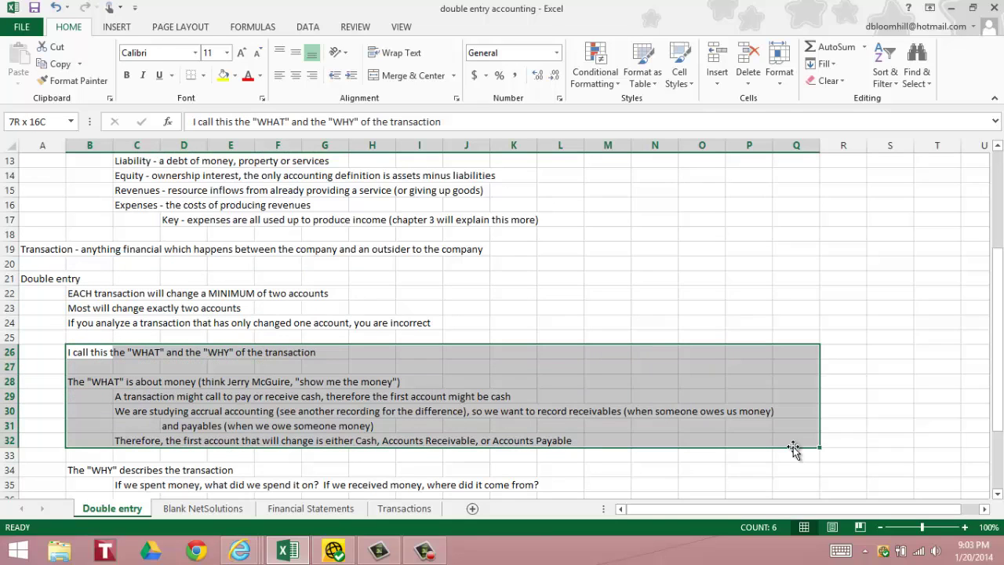
left_click(82, 378)
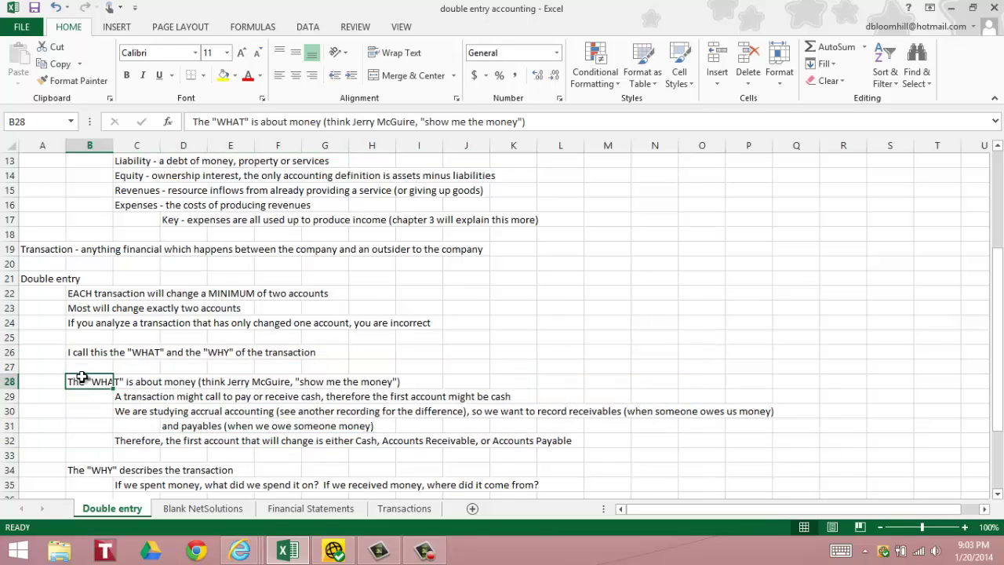
left_click_drag(82, 377, 798, 457)
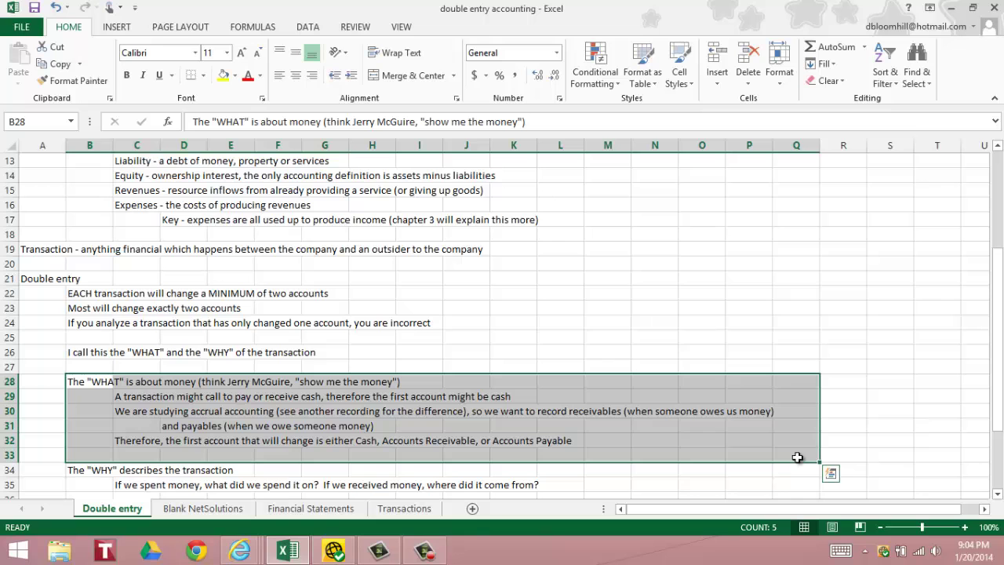
scroll(767, 423, "down", 3)
scroll(766, 422, "down", 1)
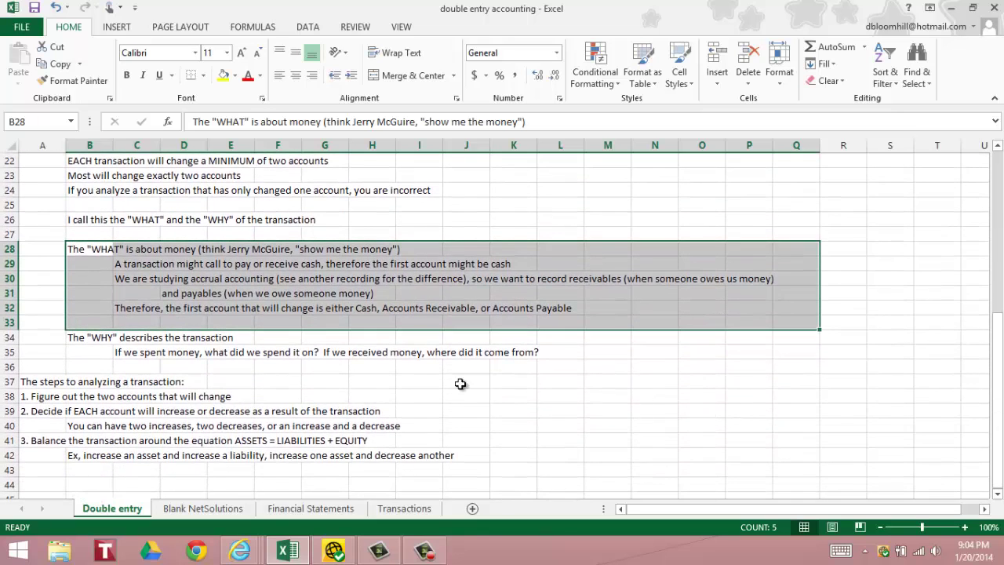
left_click_drag(74, 337, 589, 366)
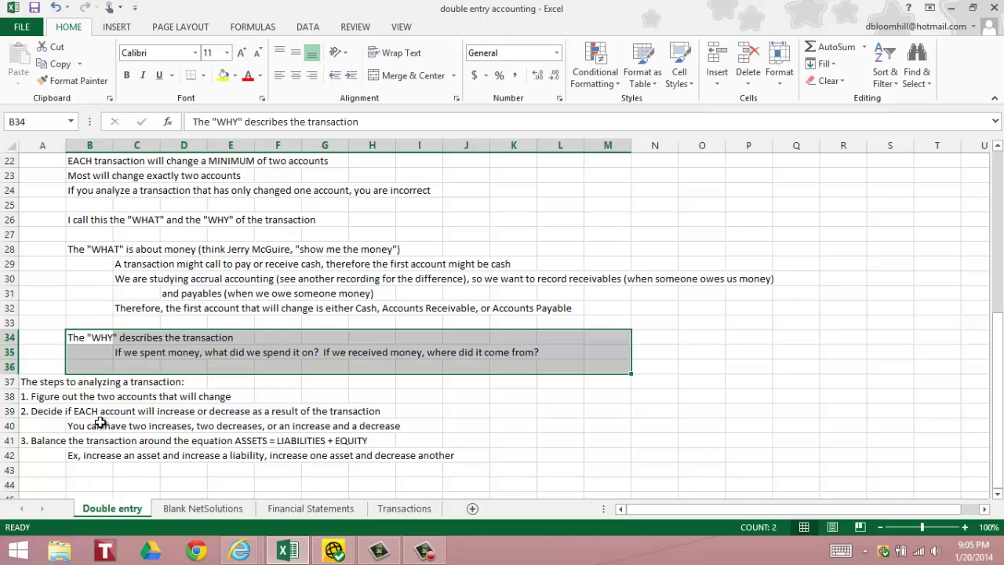
left_click_drag(31, 382, 493, 478)
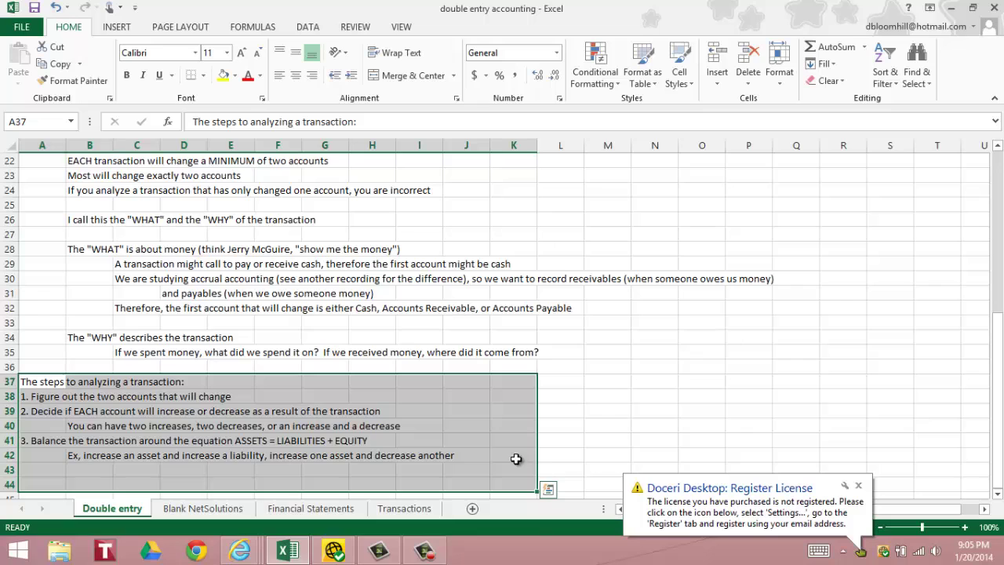
left_click(858, 487)
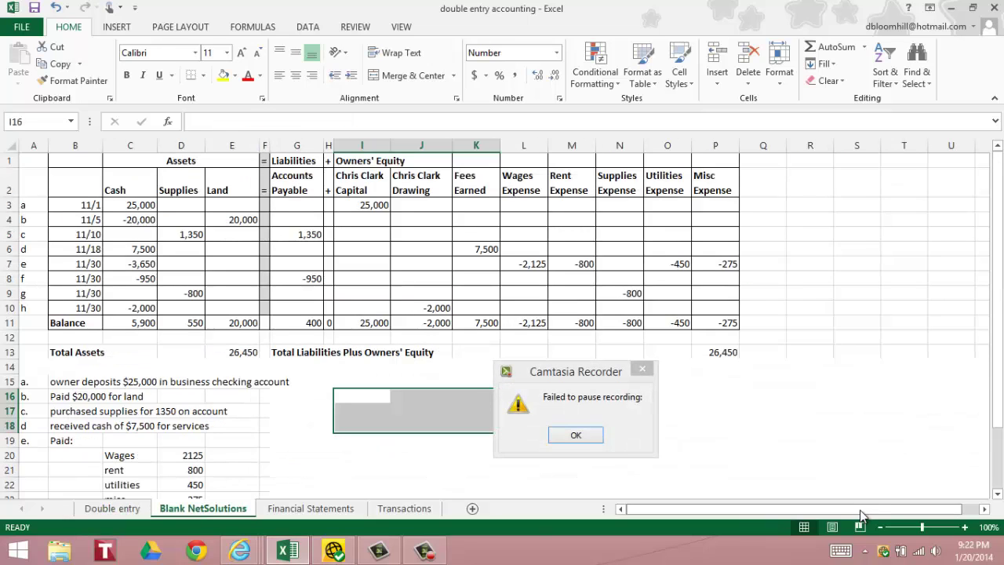
Step: Dismiss the recorder dialog, select the Fees Earned through Misc Expense columns, then view Financial Statements
left_click(578, 436)
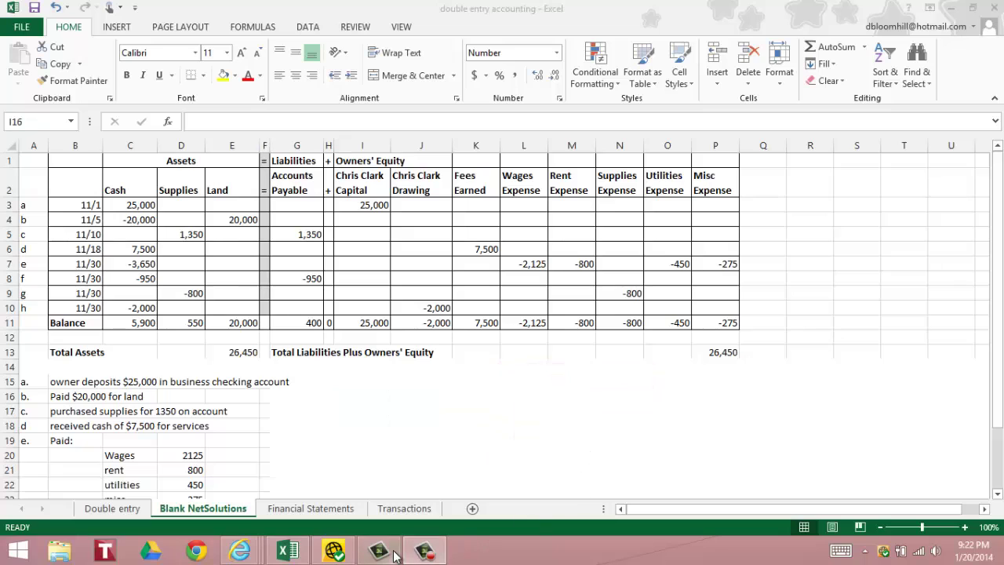
mouse_move(379, 551)
left_click_drag(475, 193, 718, 325)
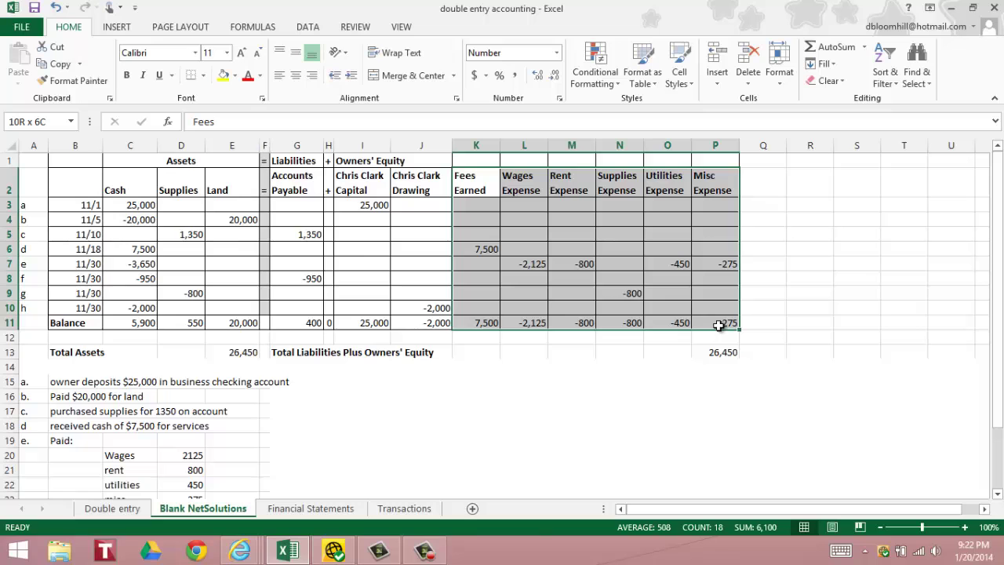
left_click(345, 511)
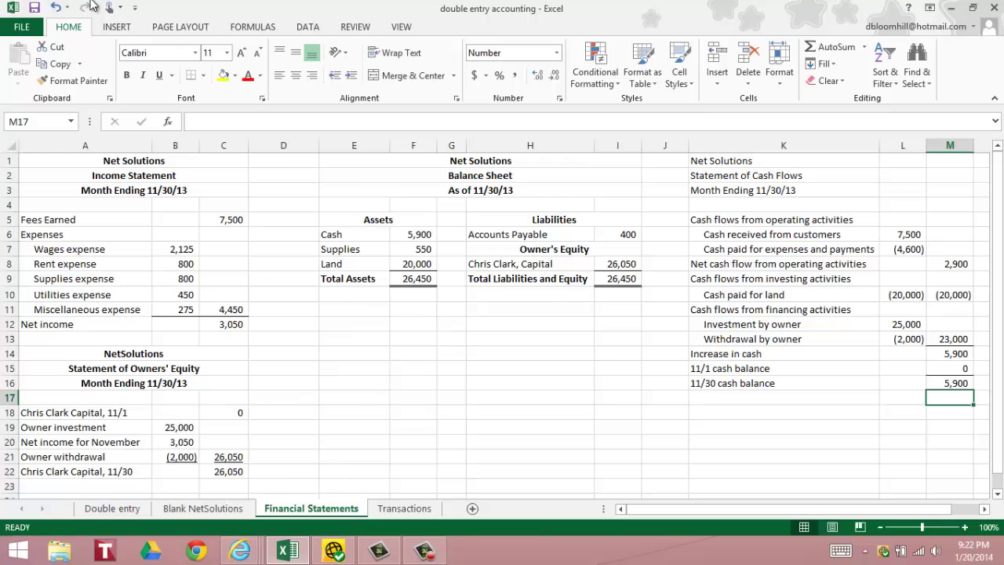
left_click_drag(40, 165, 221, 339)
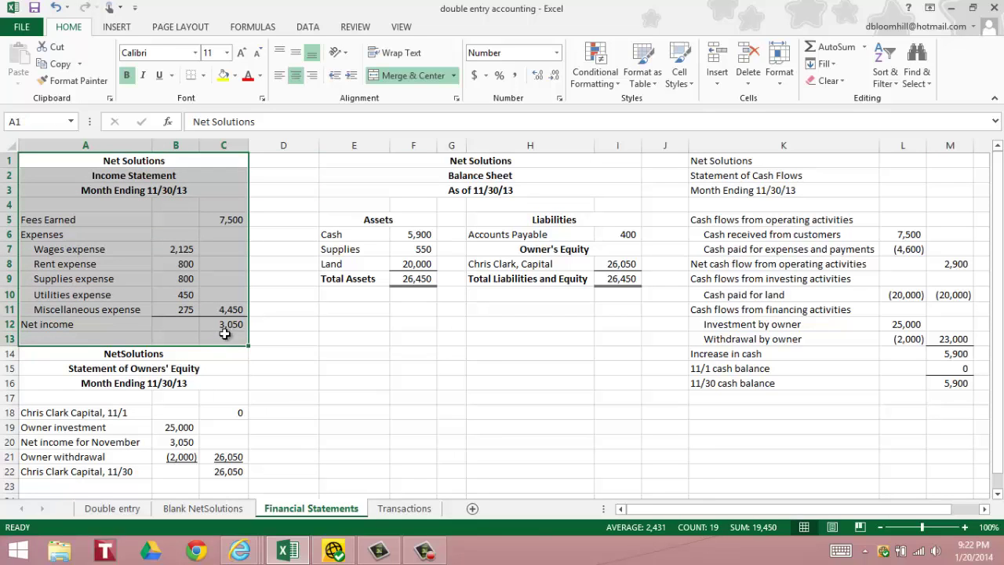
left_click(232, 220)
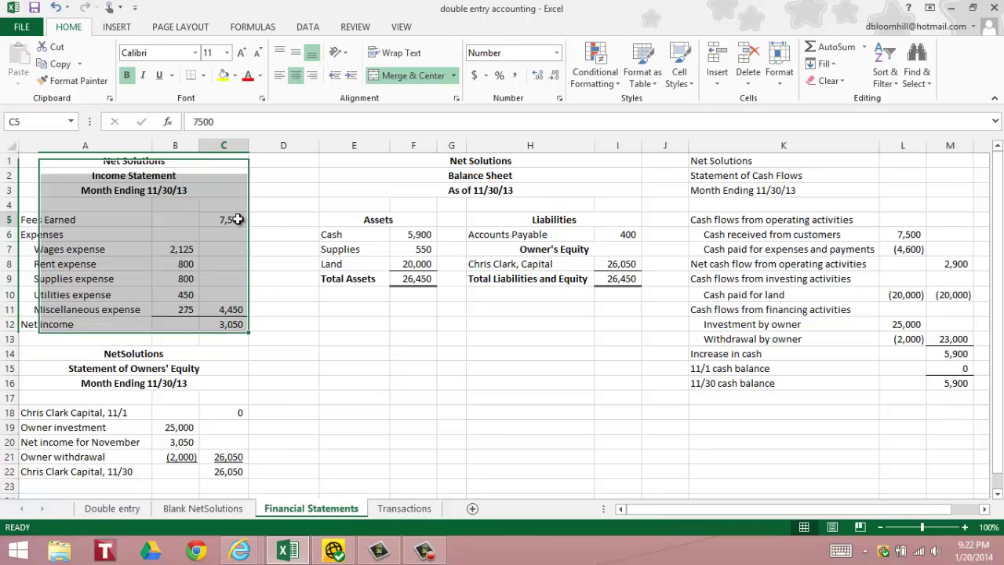
left_click(235, 311)
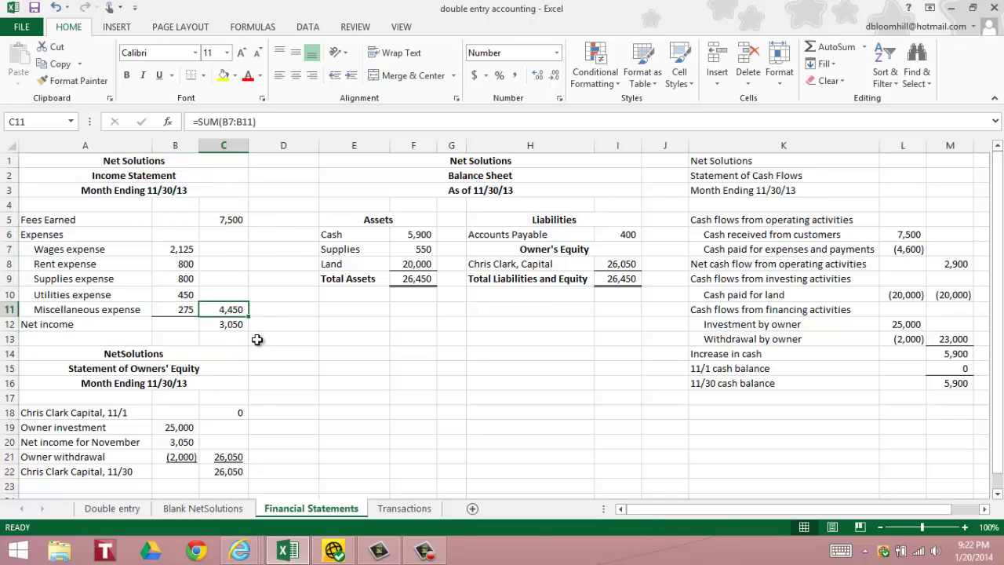
left_click(210, 325)
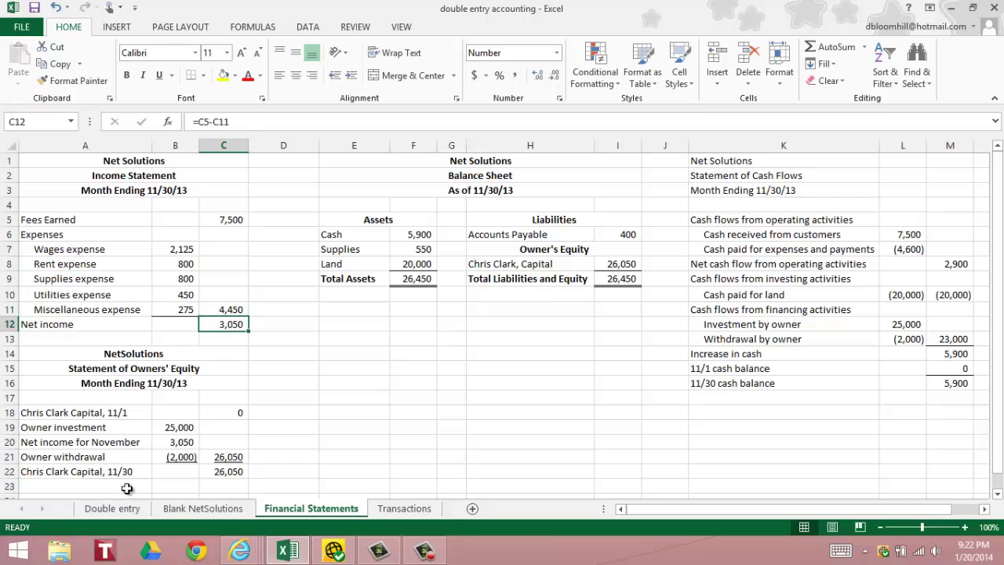
left_click_drag(40, 353, 228, 472)
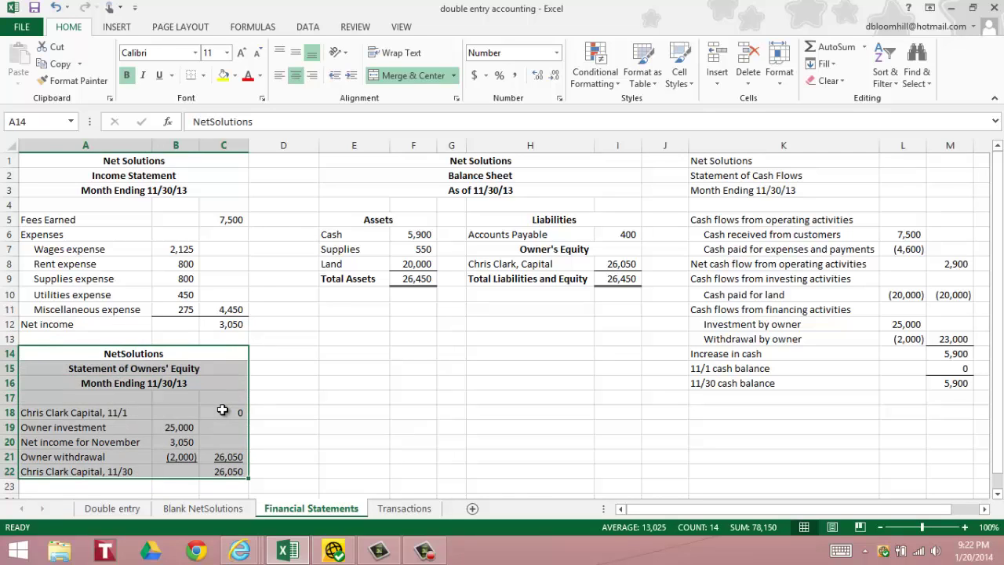
left_click(223, 410)
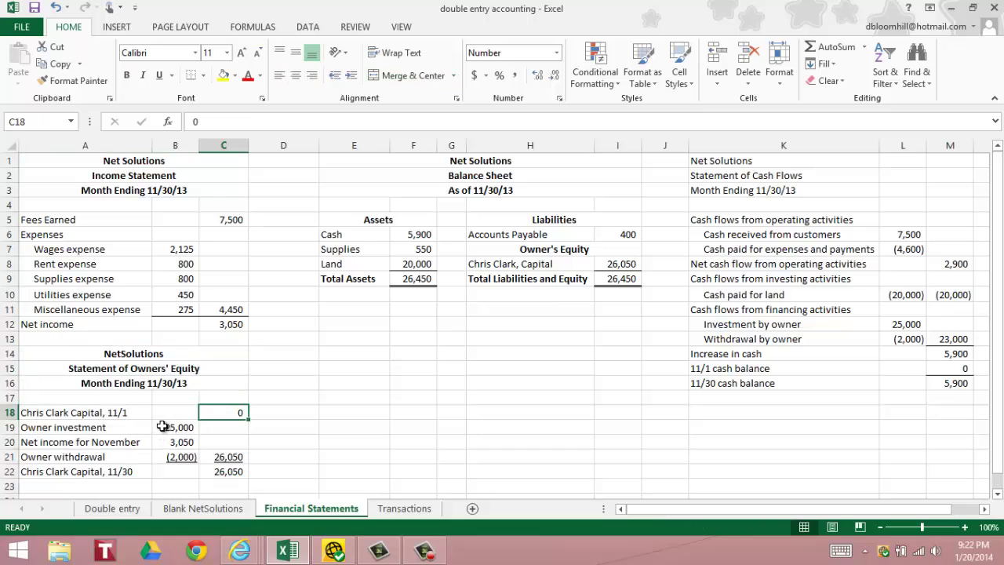
left_click(163, 427)
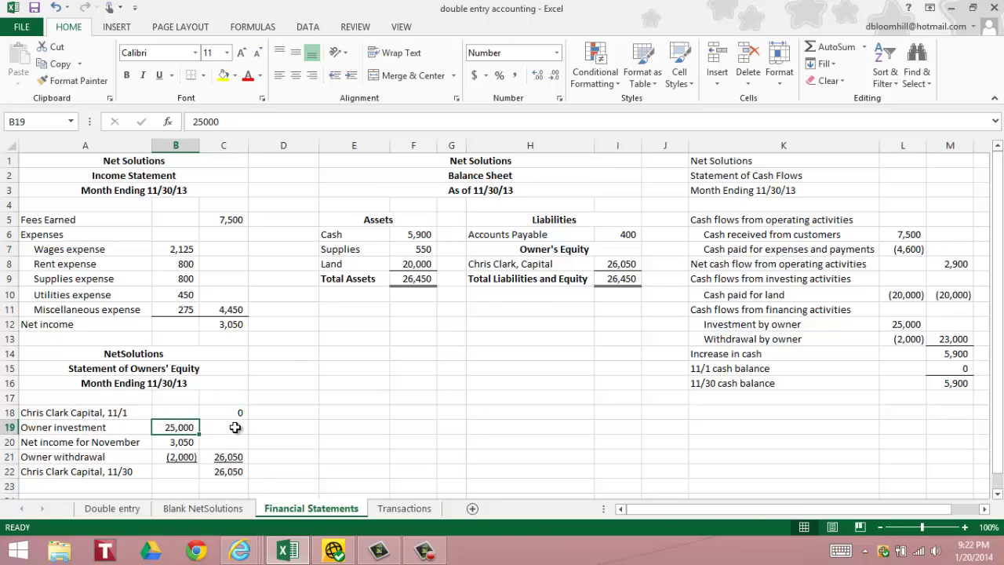
left_click(160, 440)
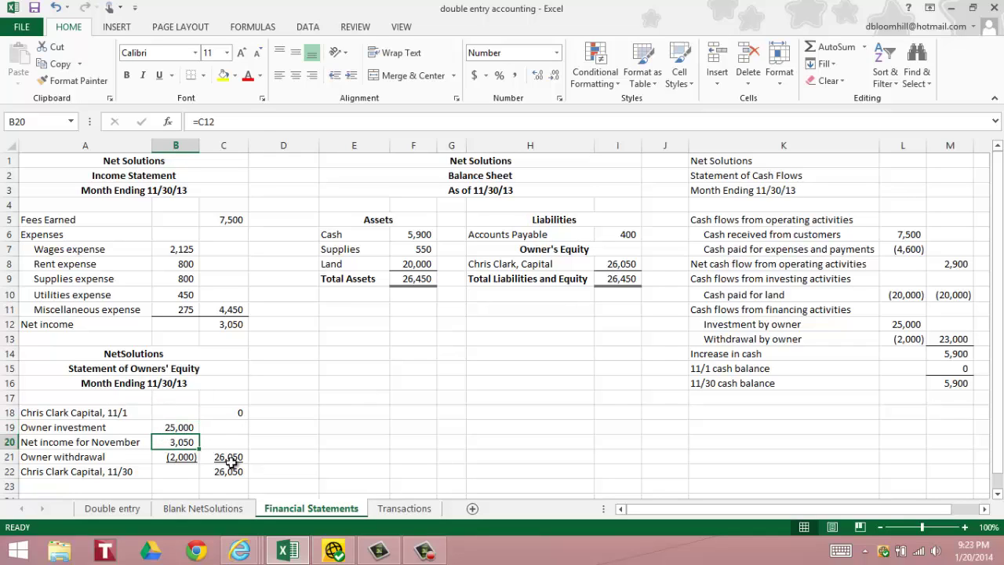
left_click(203, 508)
left_click_drag(463, 324, 704, 330)
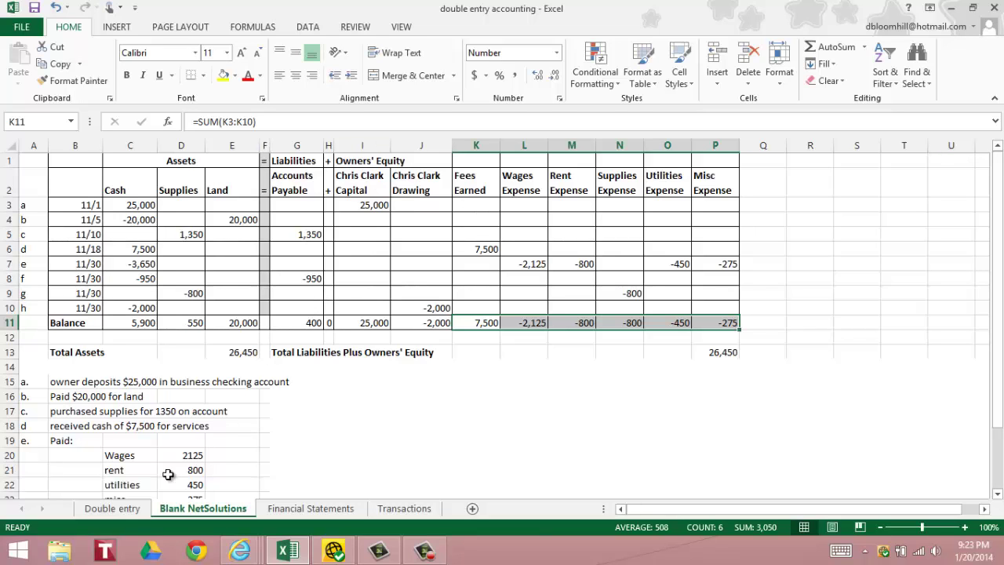
left_click(312, 508)
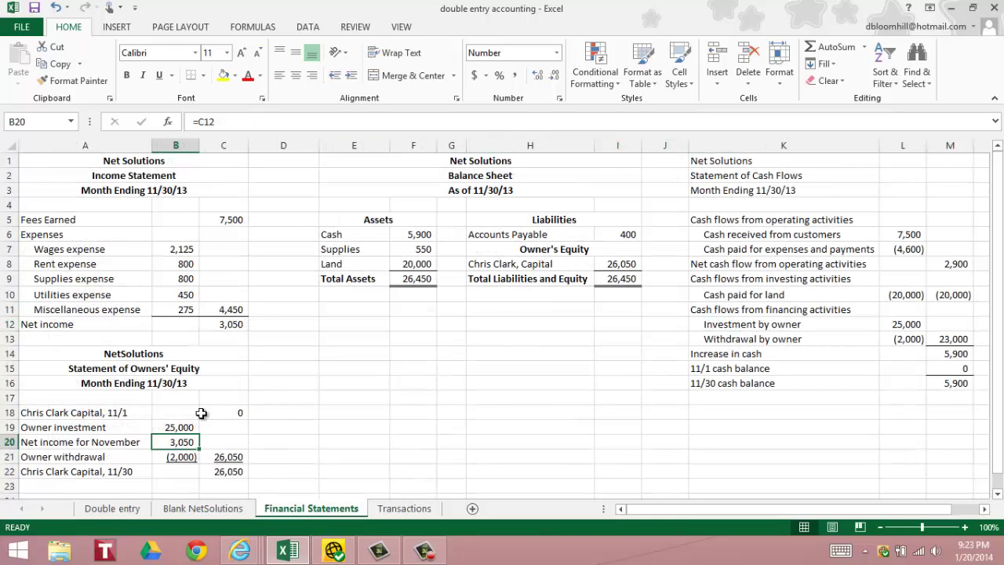
left_click(243, 328)
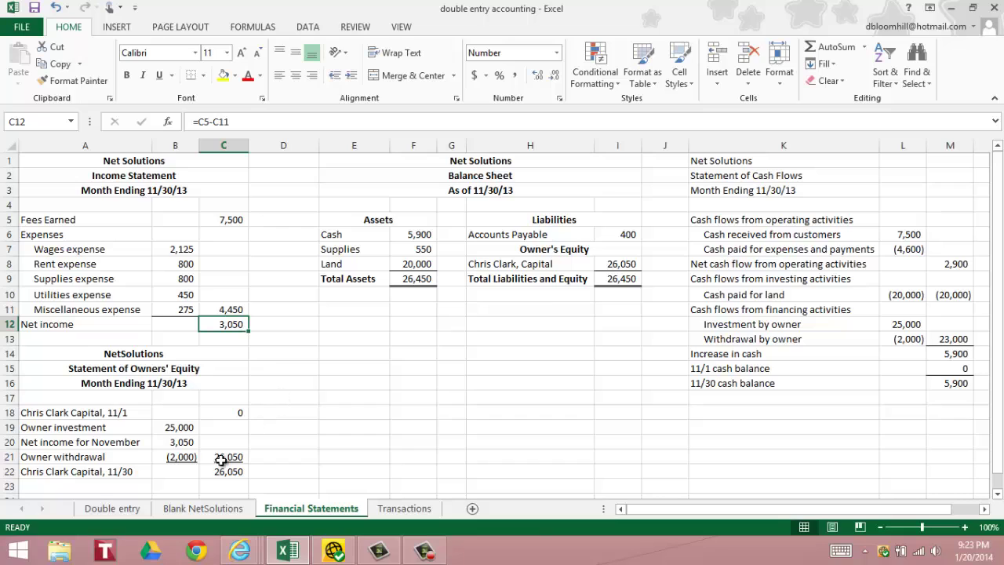
left_click(187, 443)
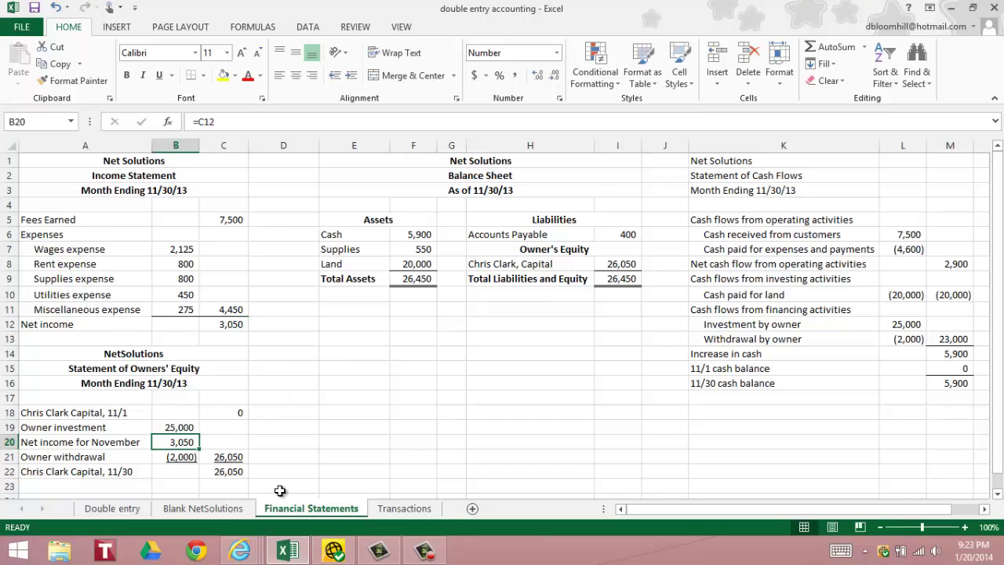
left_click(167, 458)
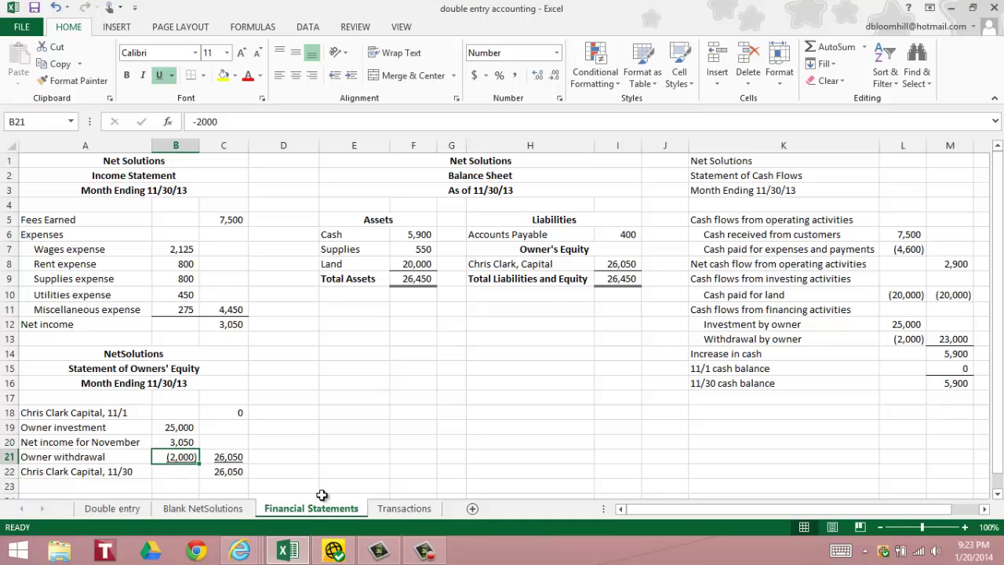
left_click(232, 473)
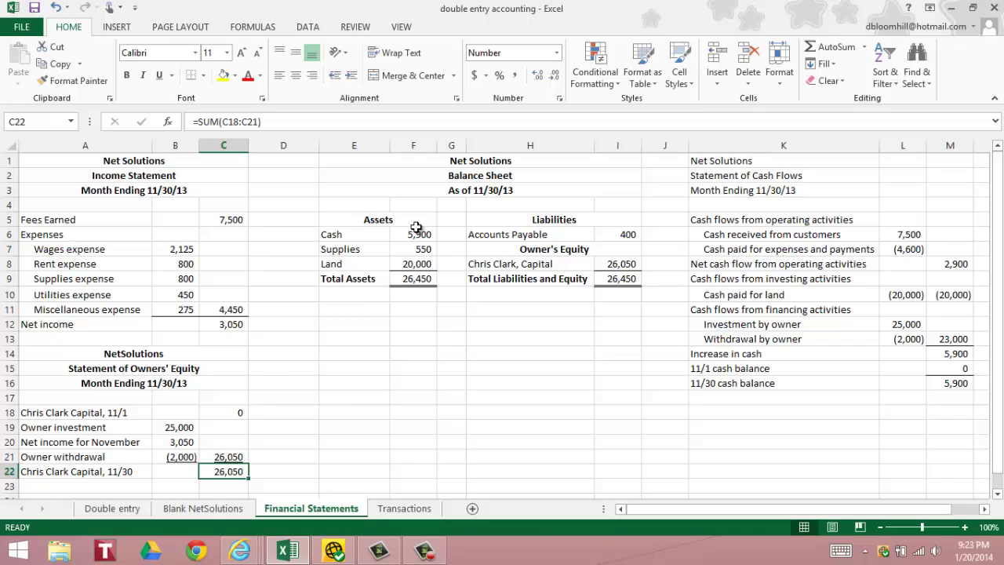
left_click_drag(370, 163, 583, 296)
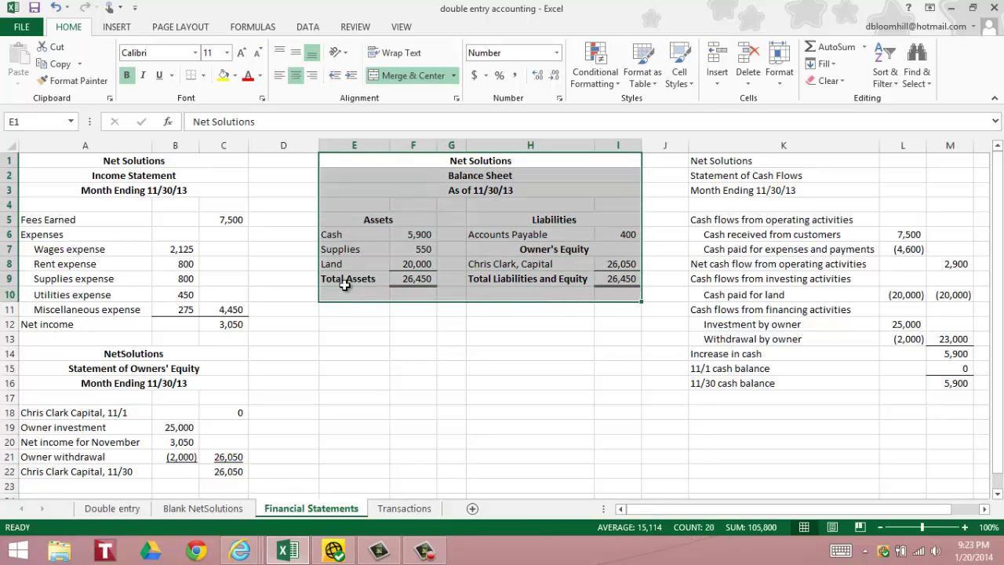
left_click(405, 233)
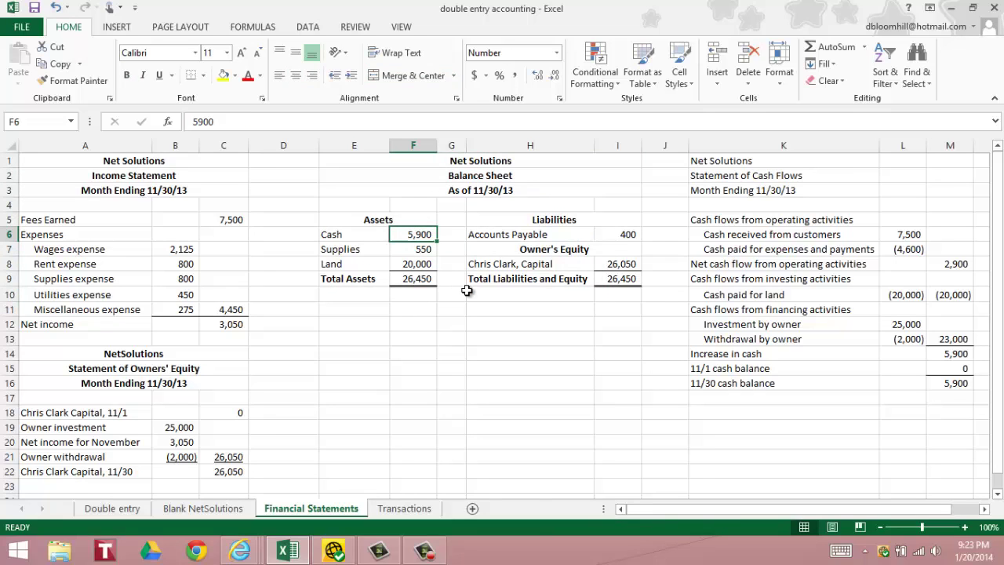
left_click(403, 248)
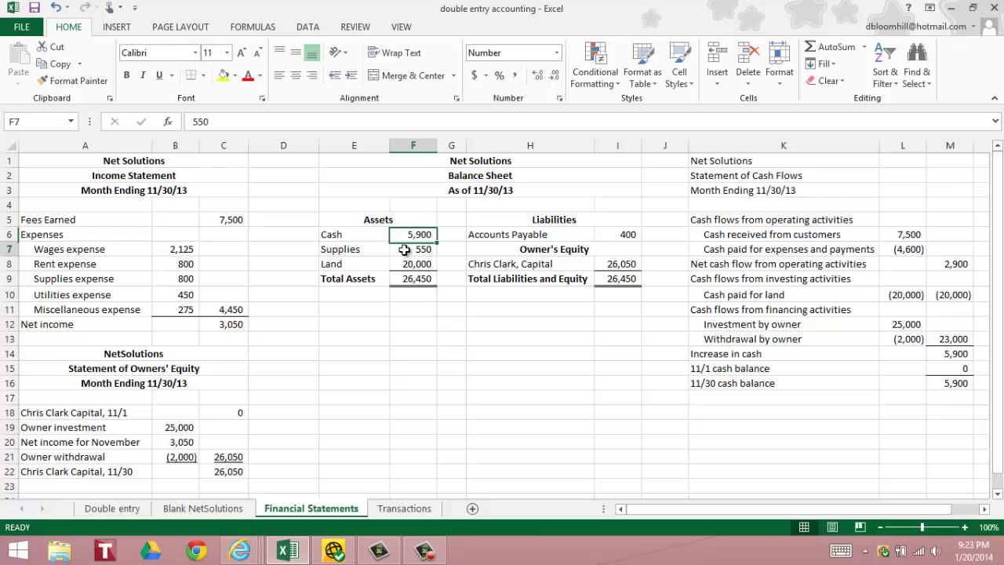
left_click(404, 262)
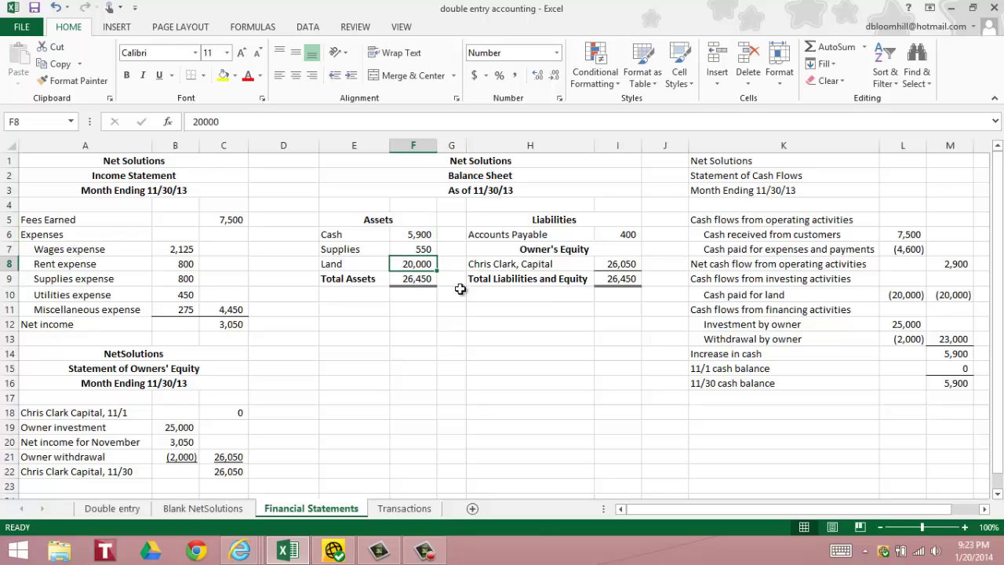
left_click(408, 281)
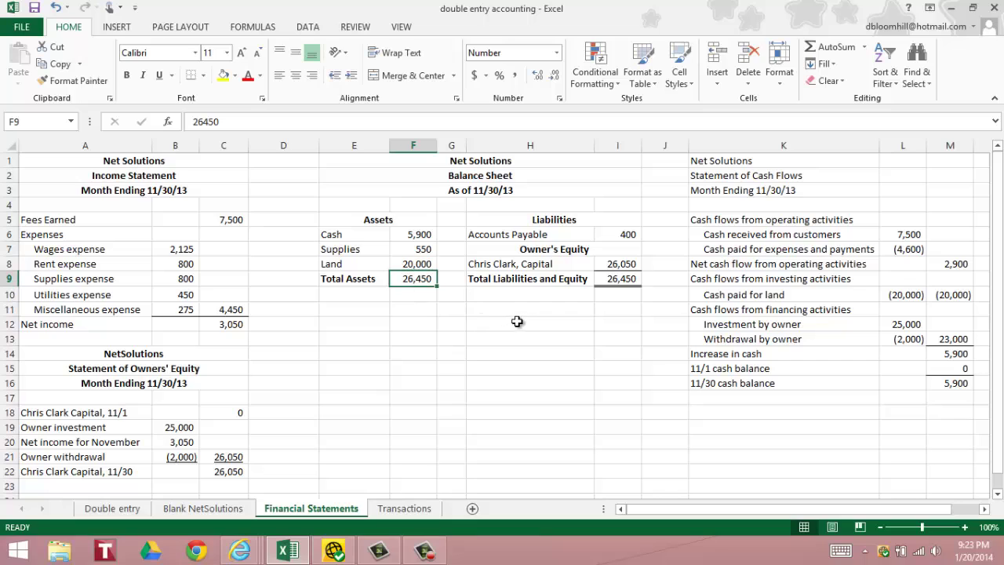
left_click(618, 234)
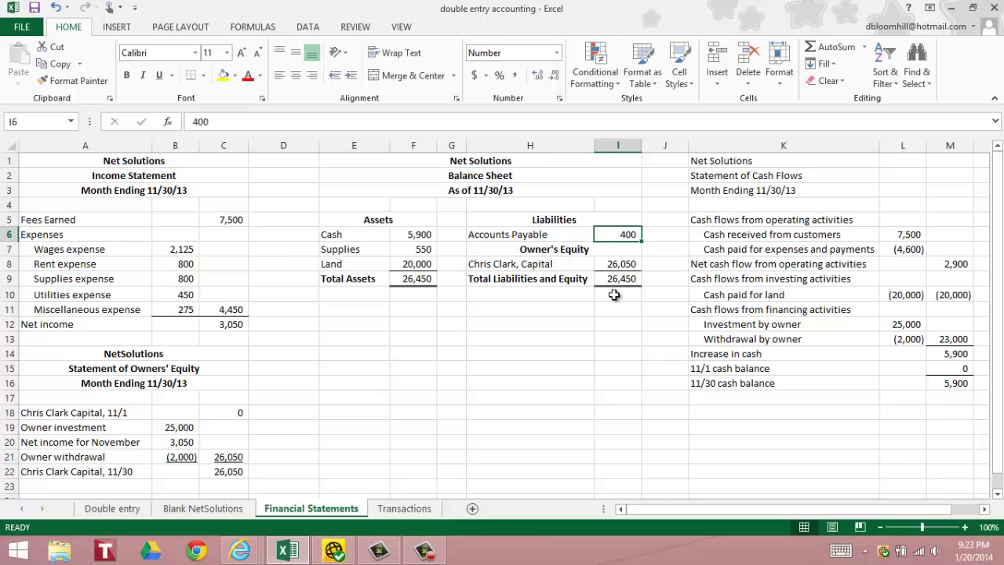
left_click(602, 264)
left_click(234, 471)
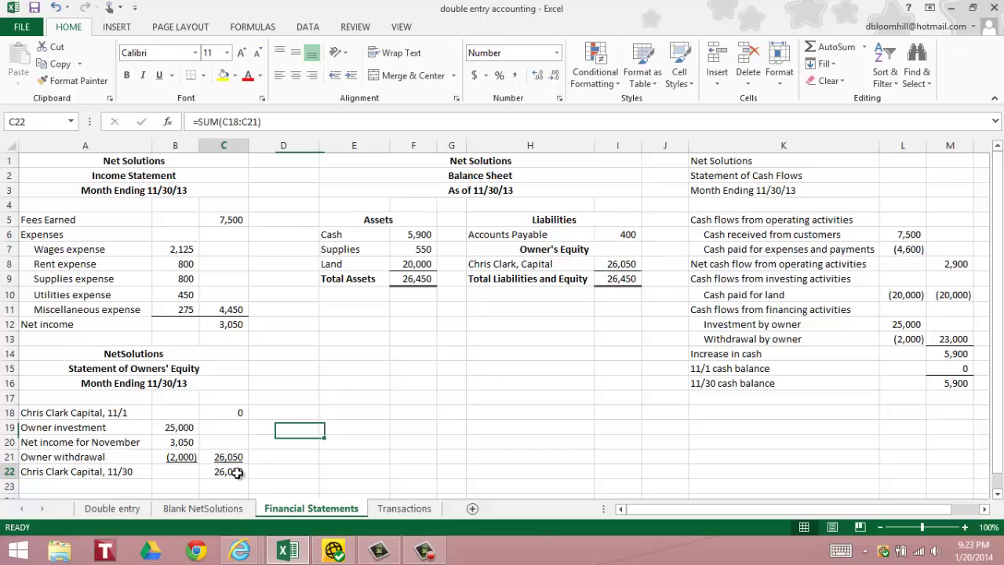
left_click(625, 264)
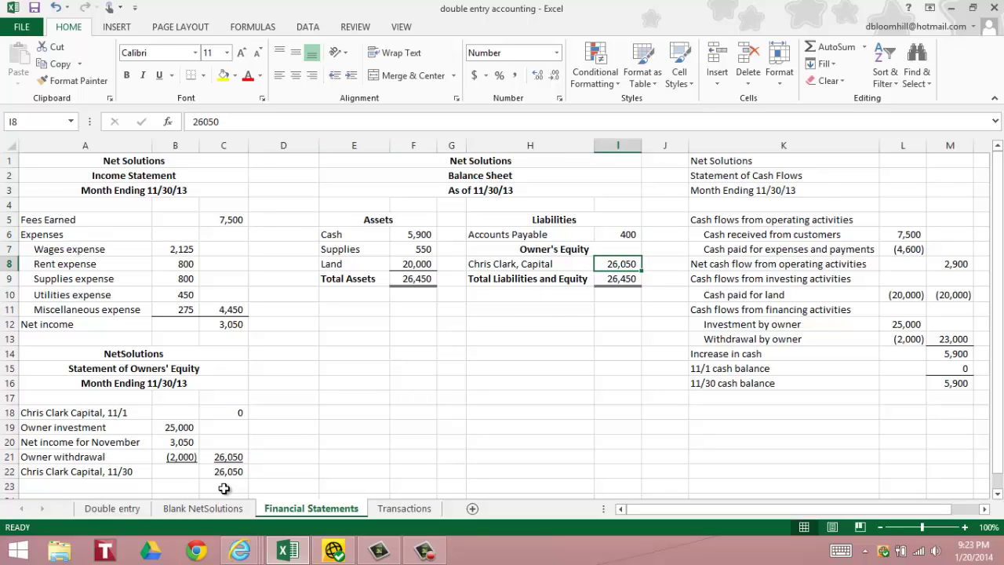
left_click(225, 471)
left_click(627, 264)
left_click(617, 280)
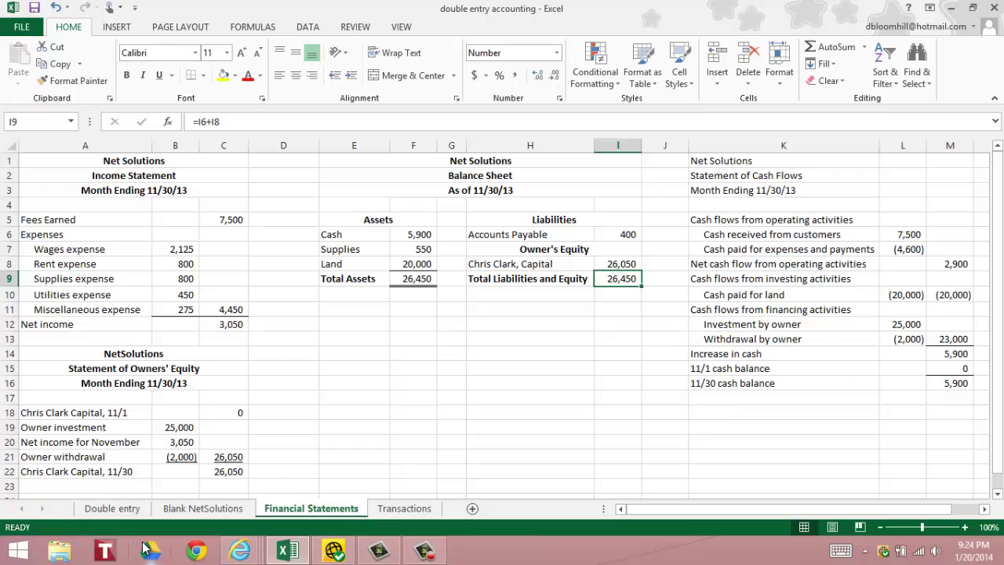
Step: On Blank NetSolutions, review the Cash entries: 25,000, -20,000, 7,500, -3,650, -950 and -2,000
left_click(202, 509)
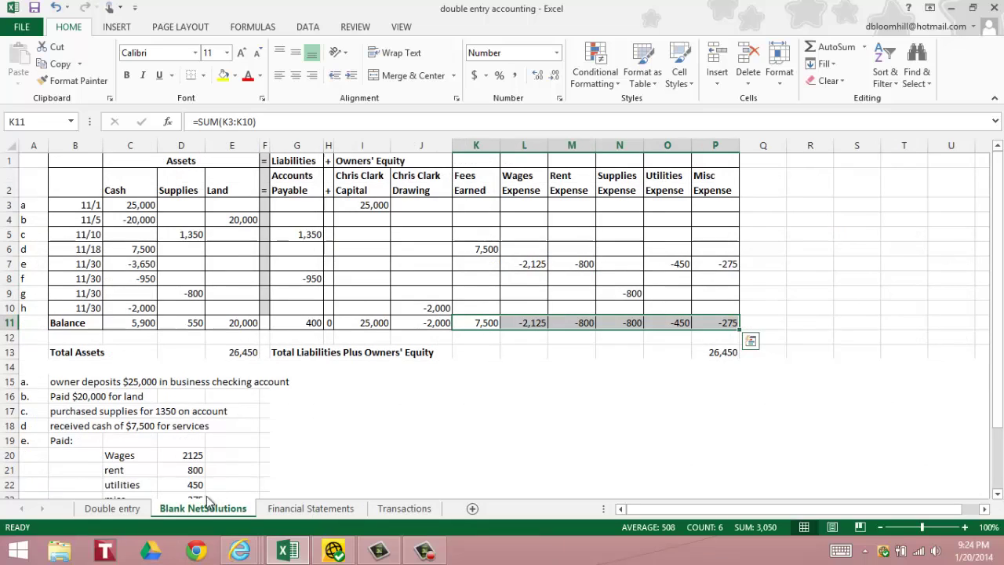
left_click_drag(137, 205, 129, 308)
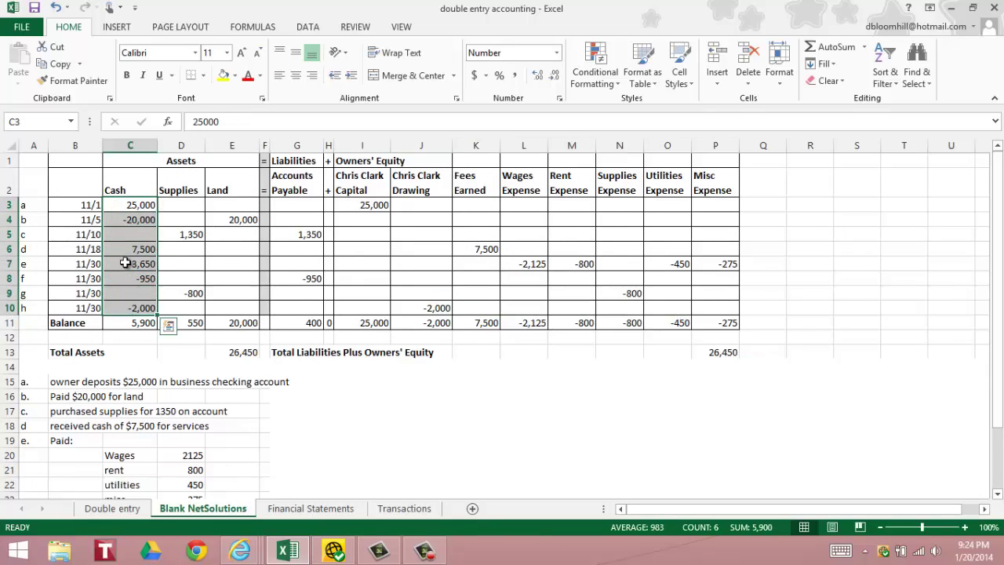
left_click(122, 203)
left_click(126, 222)
left_click(131, 248)
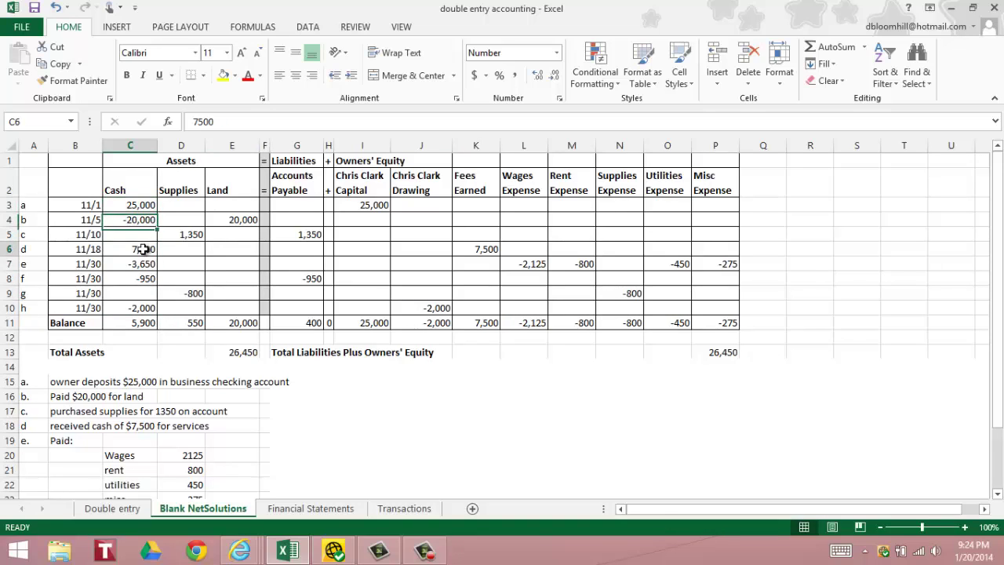
left_click(147, 265)
left_click(148, 278)
left_click(149, 307)
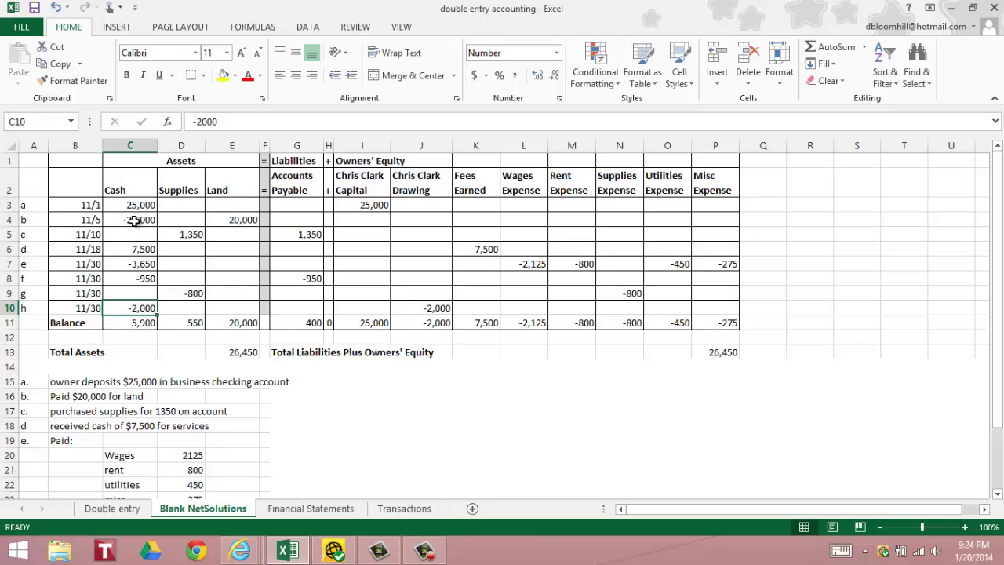
Step: Review the land purchase amounts, the 25,000 capital investment and the -2,000 owner drawing
left_click_drag(136, 219, 231, 221)
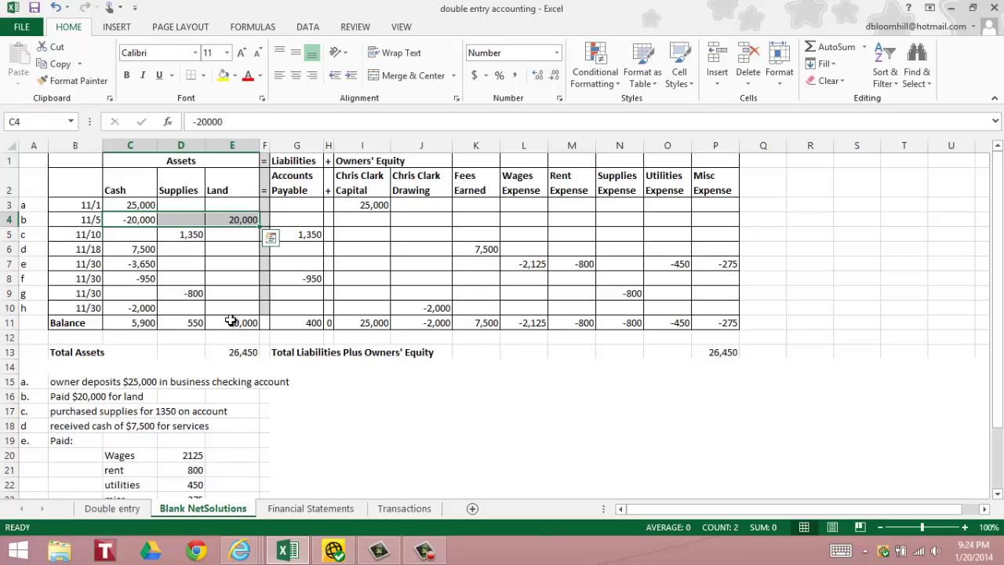
left_click(366, 205)
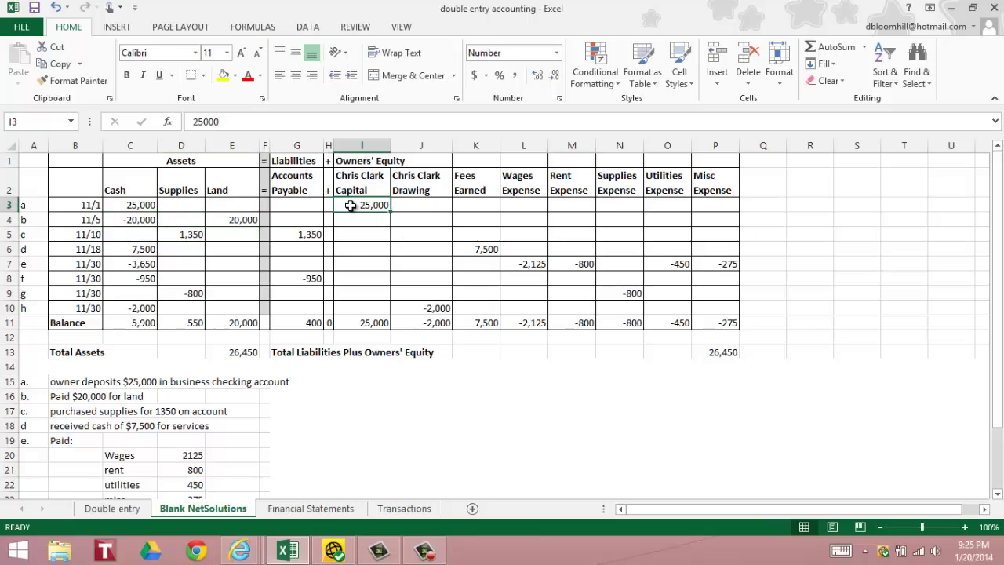
left_click(431, 307)
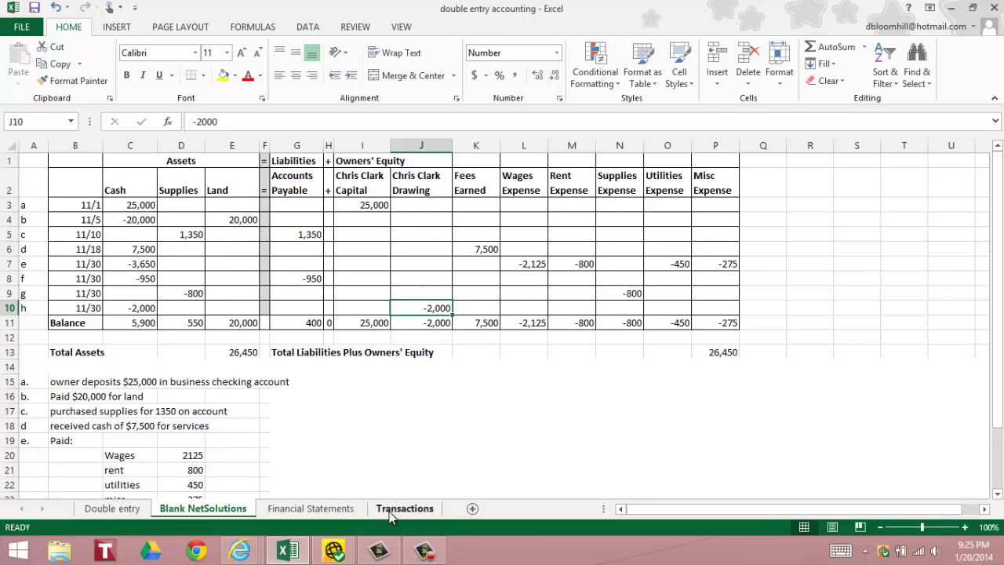
Step: On Financial Statements, verify operating cash flows (7,500, (4,600)) and the (20,000) land investment
left_click(298, 510)
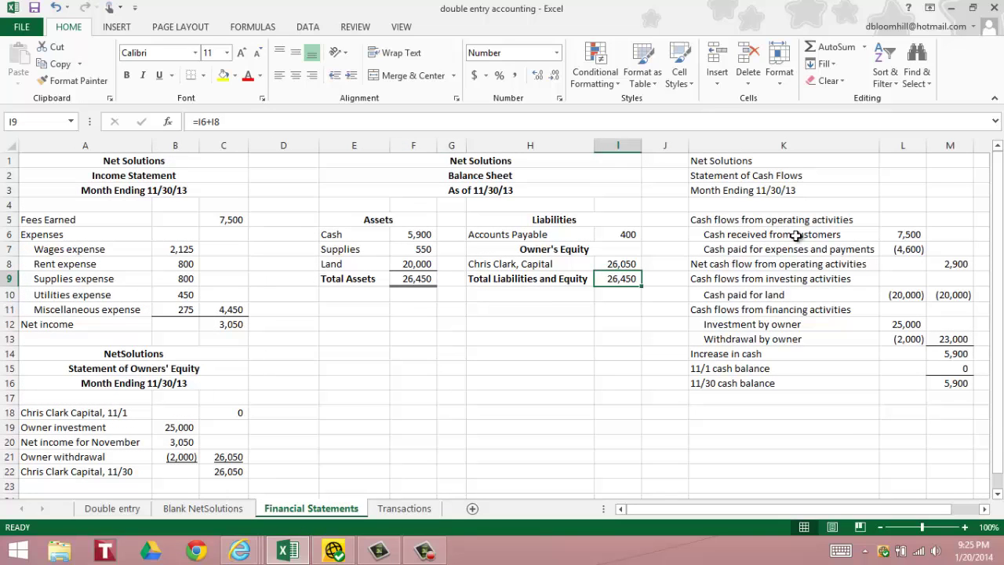
left_click(903, 235)
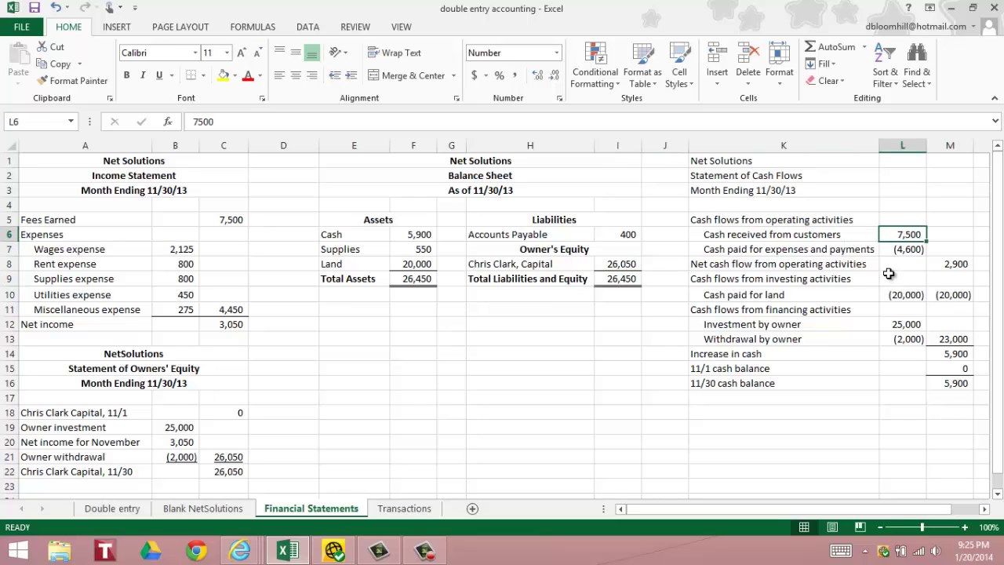
left_click(892, 248)
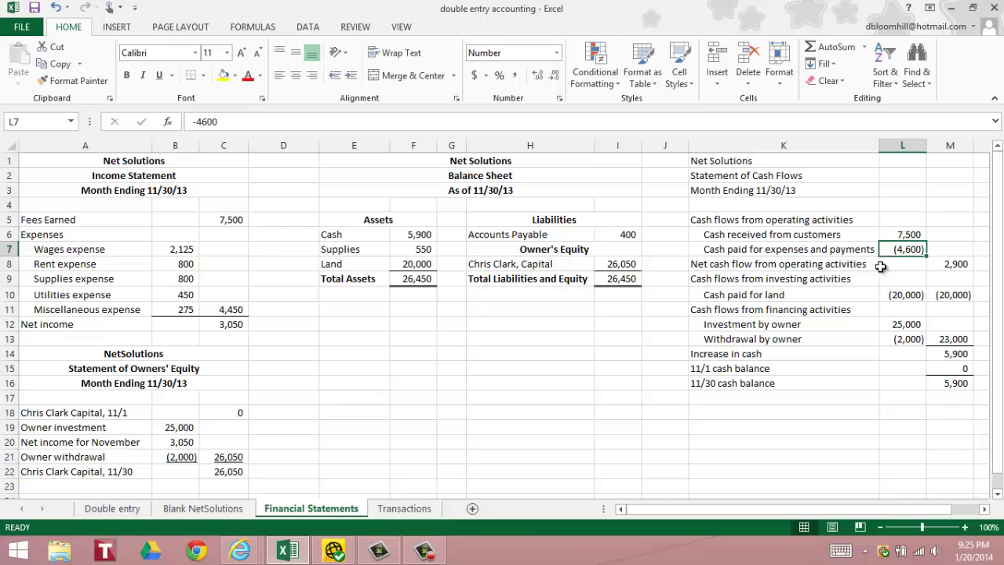
left_click(955, 264)
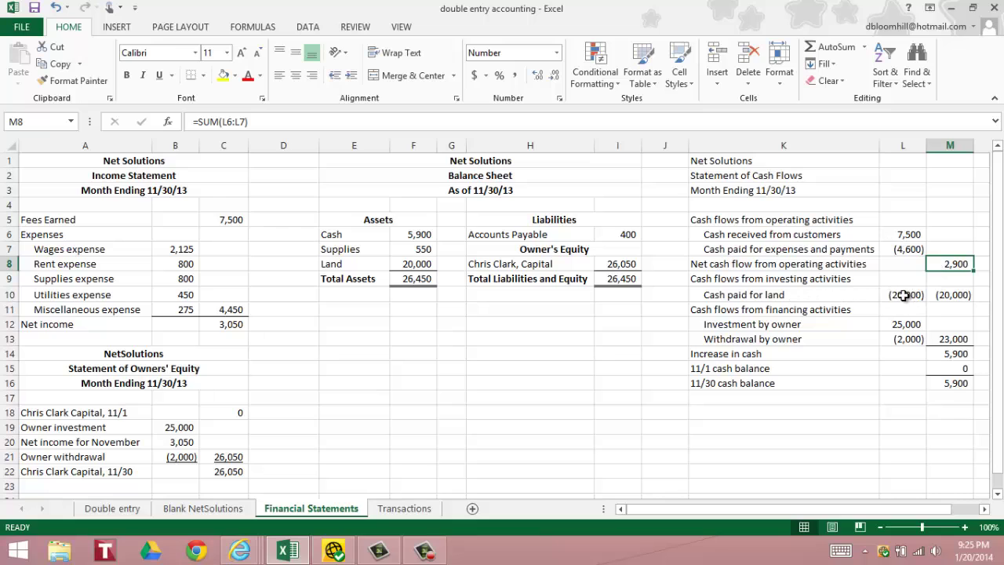
left_click(902, 293)
left_click(955, 293)
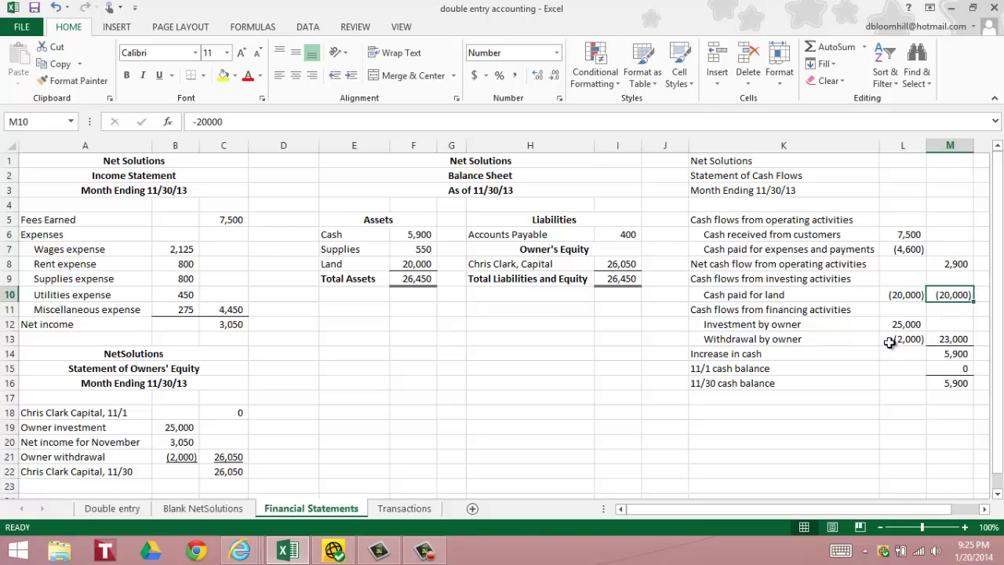
Step: Verify financing flows (25,000, (2,000)), the 5,900 cash increase, and ending cash matching balance sheet cash
left_click(892, 325)
left_click(890, 338)
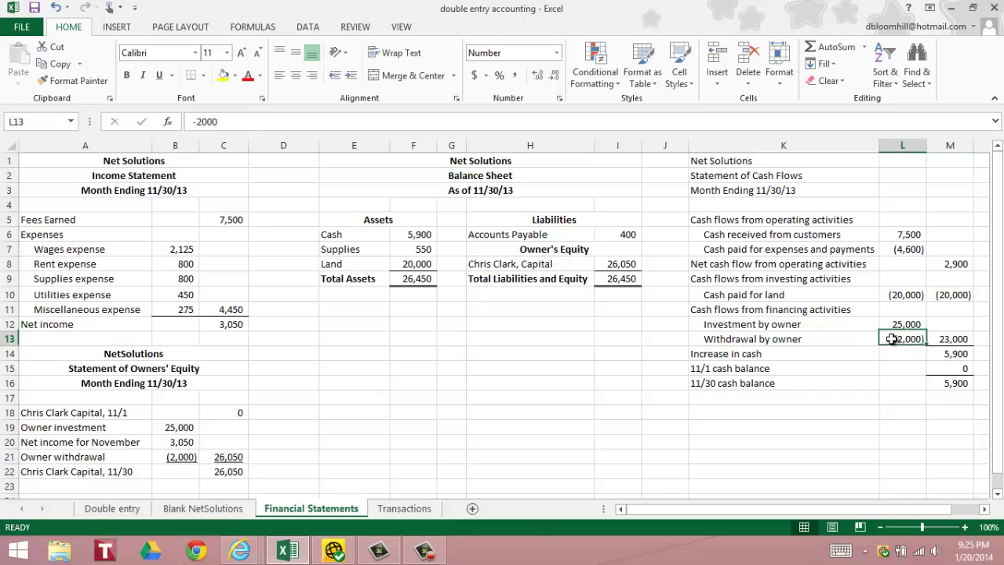
left_click(937, 354)
left_click(954, 384)
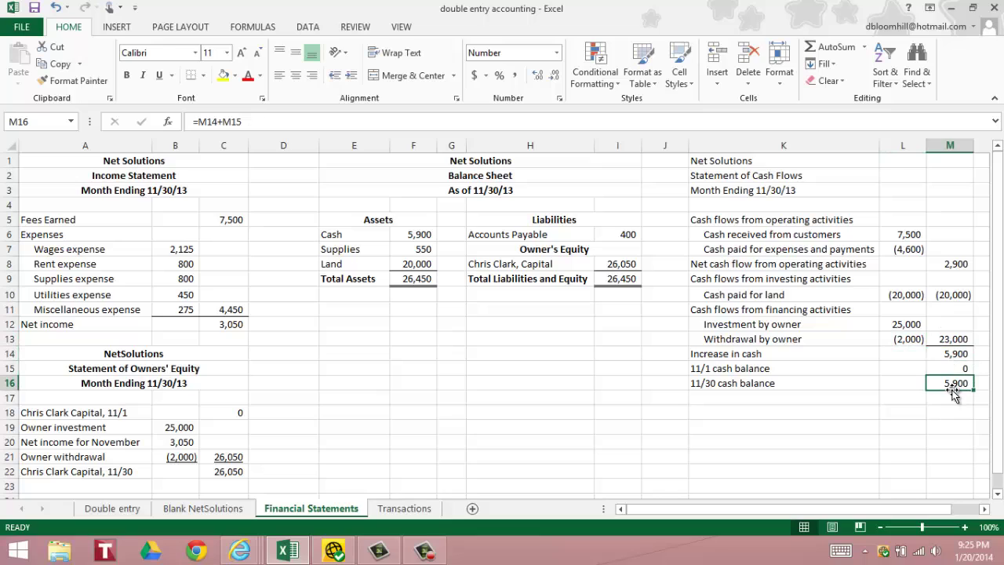
left_click(416, 235)
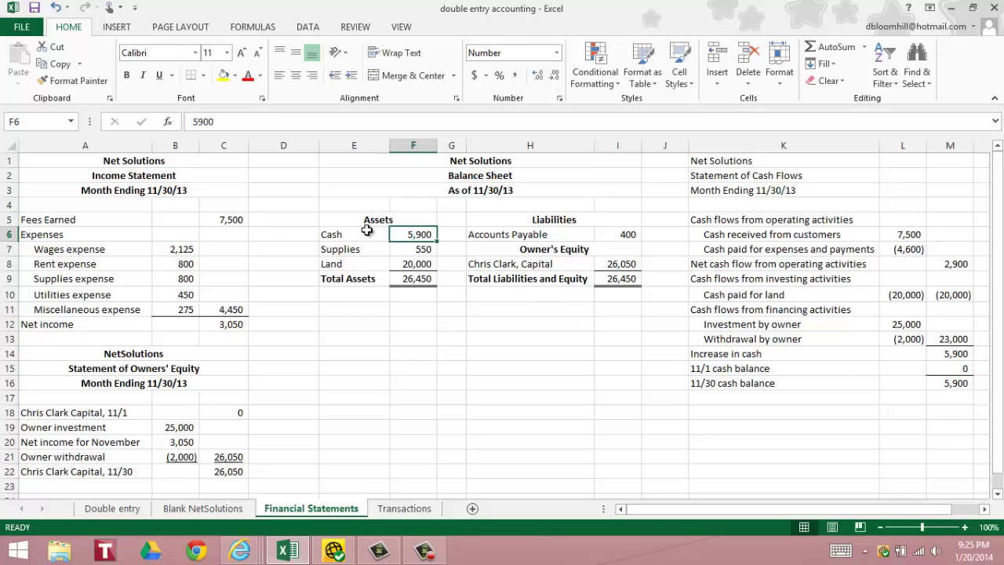
left_click(58, 159)
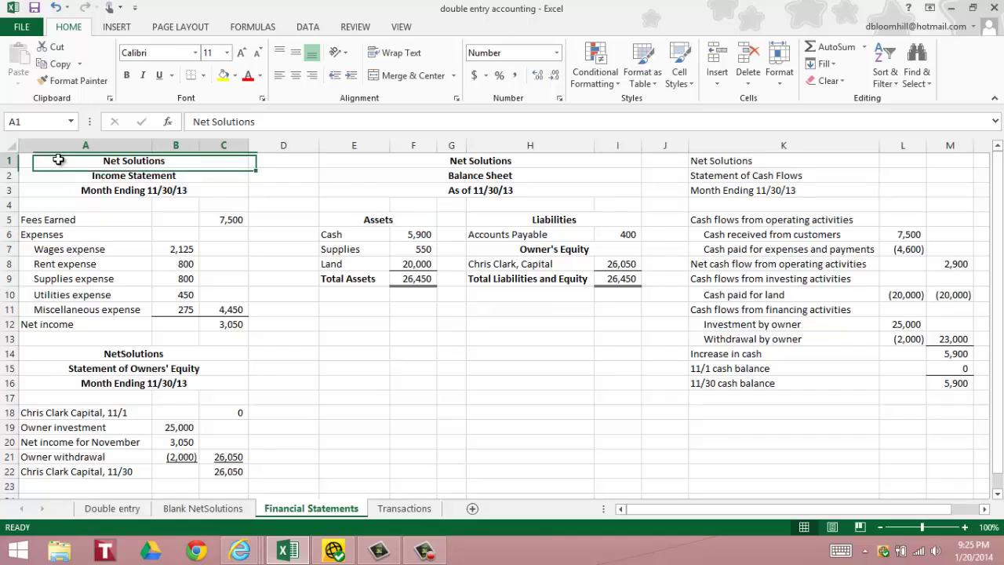